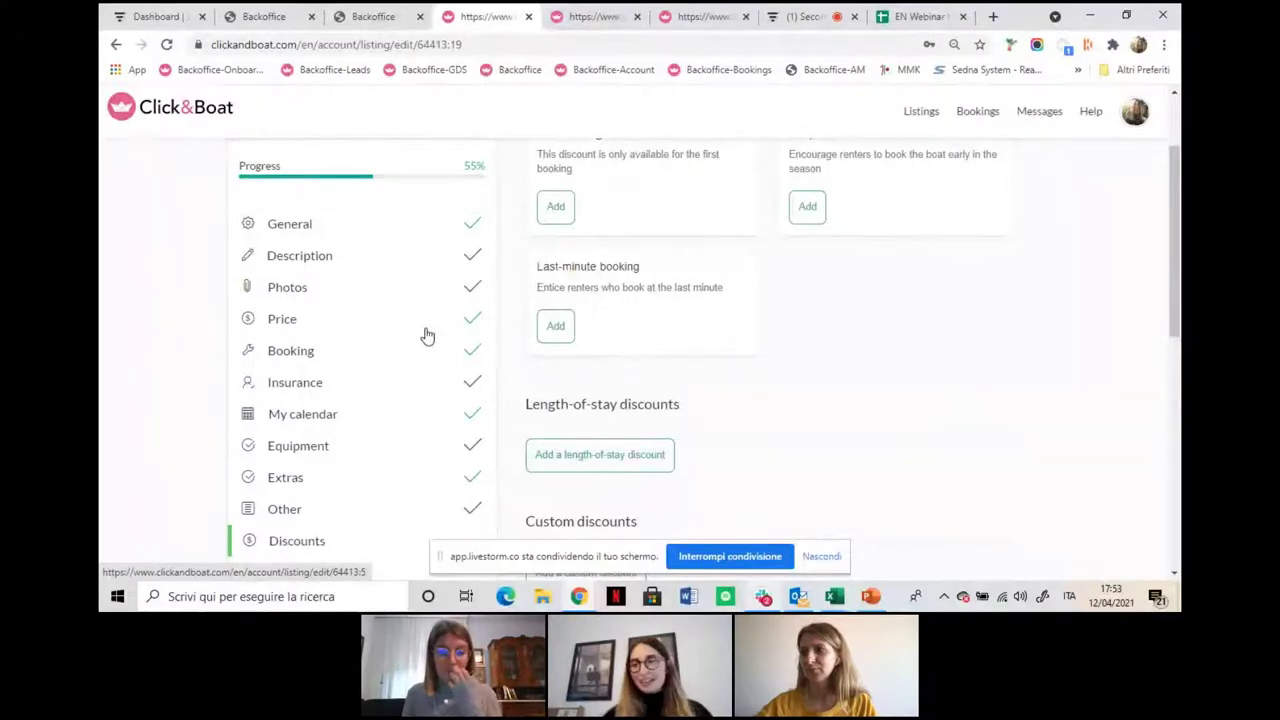
Fill in a first booking discount of -15% that also applies to the other boats, and close the form without saving
scroll(425, 415, down, 1)
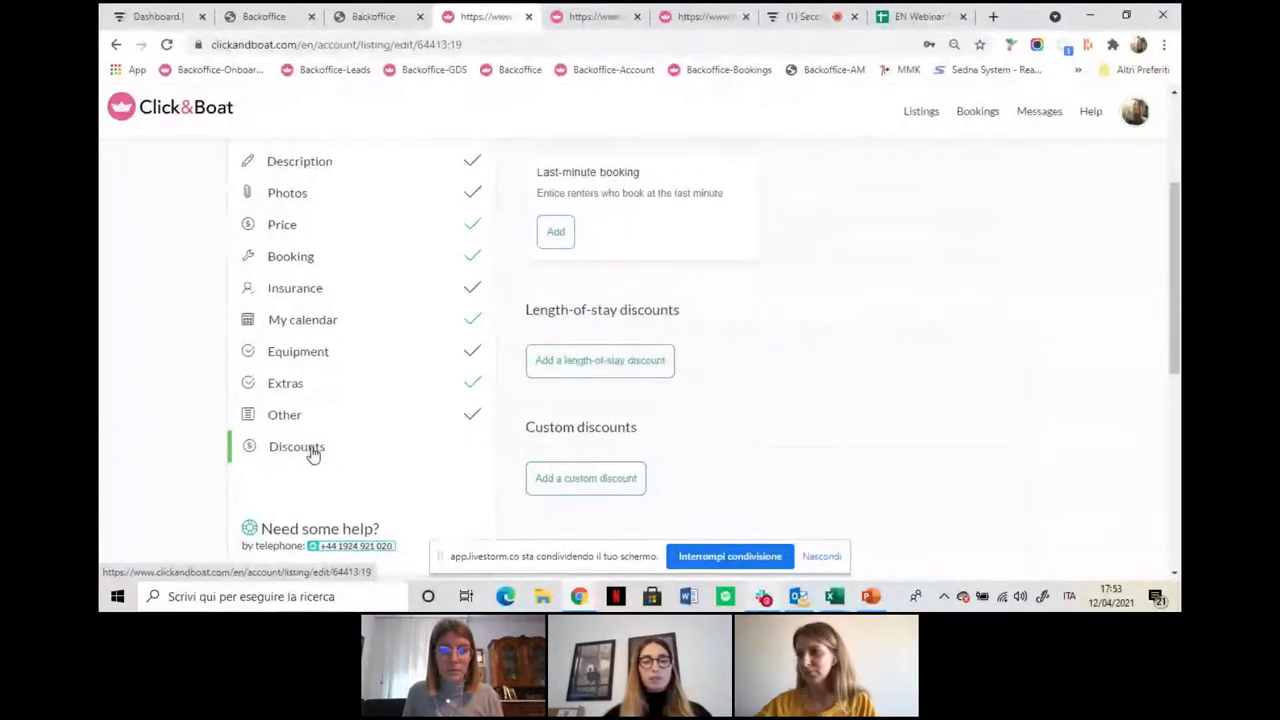
scroll(762, 296, up, 2)
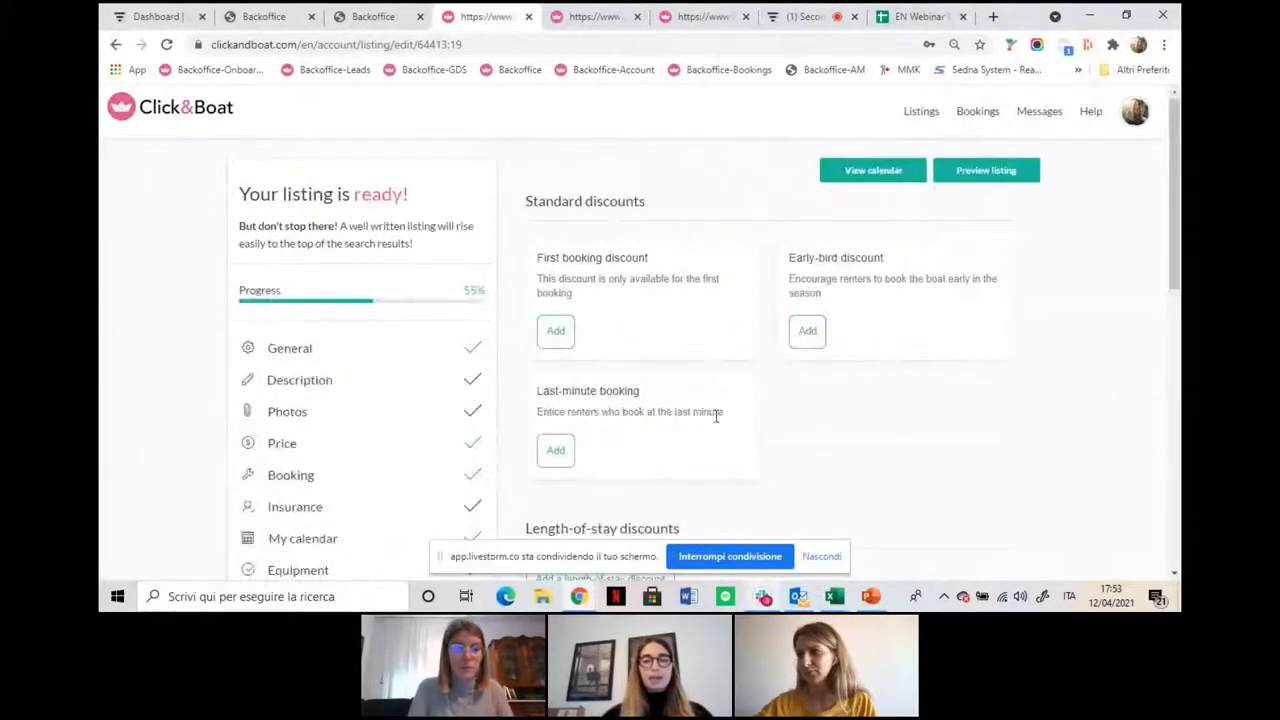
scroll(715, 416, down, 2)
scroll(716, 420, up, 1)
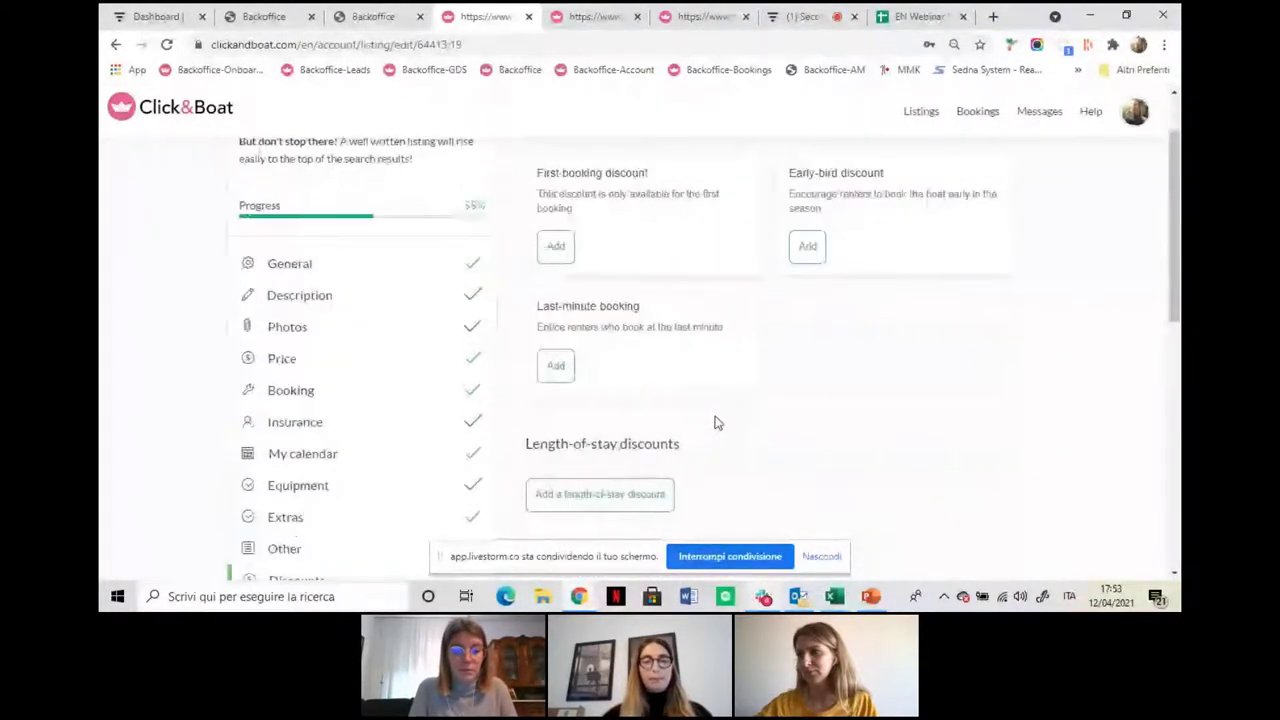
scroll(715, 422, up, 1)
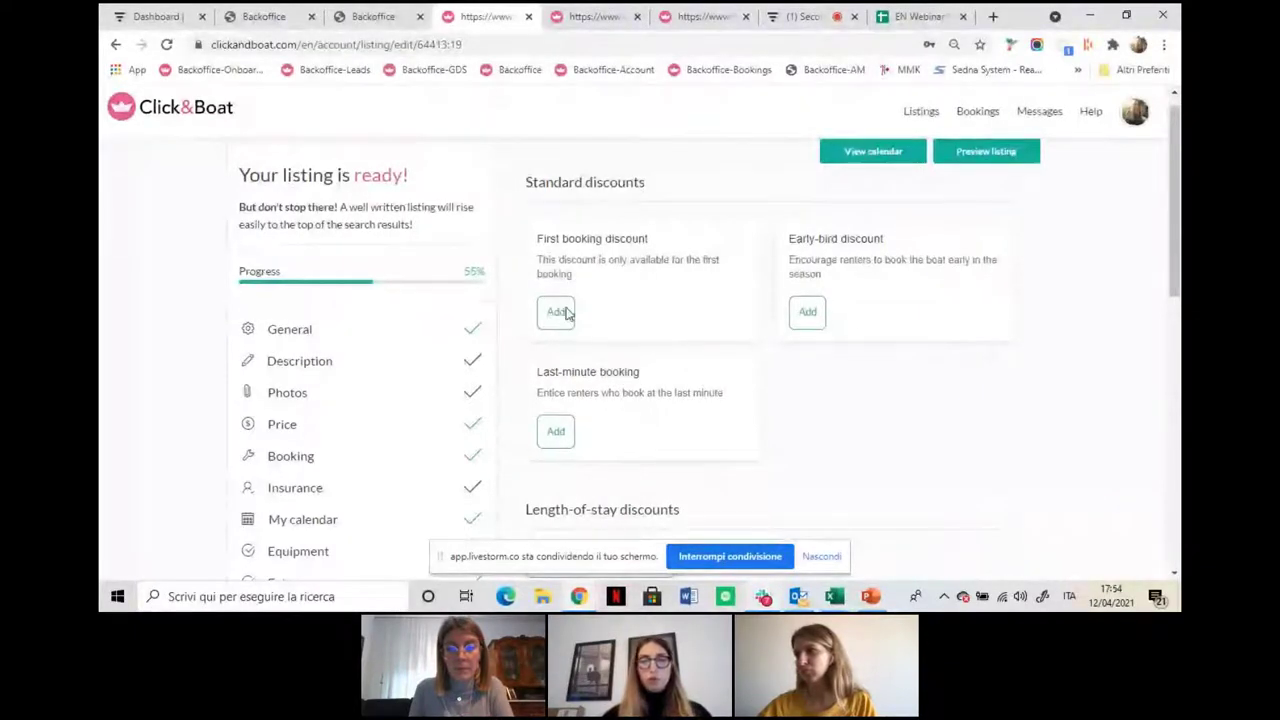
click(560, 313)
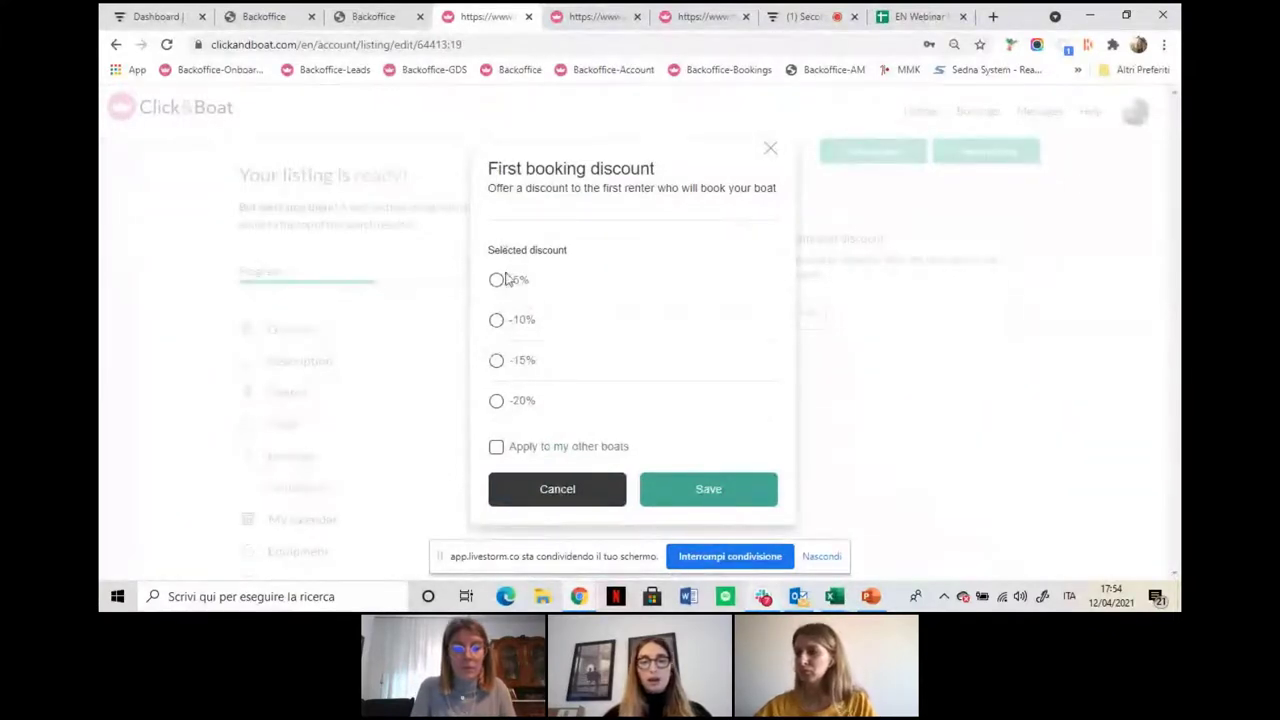
click(496, 361)
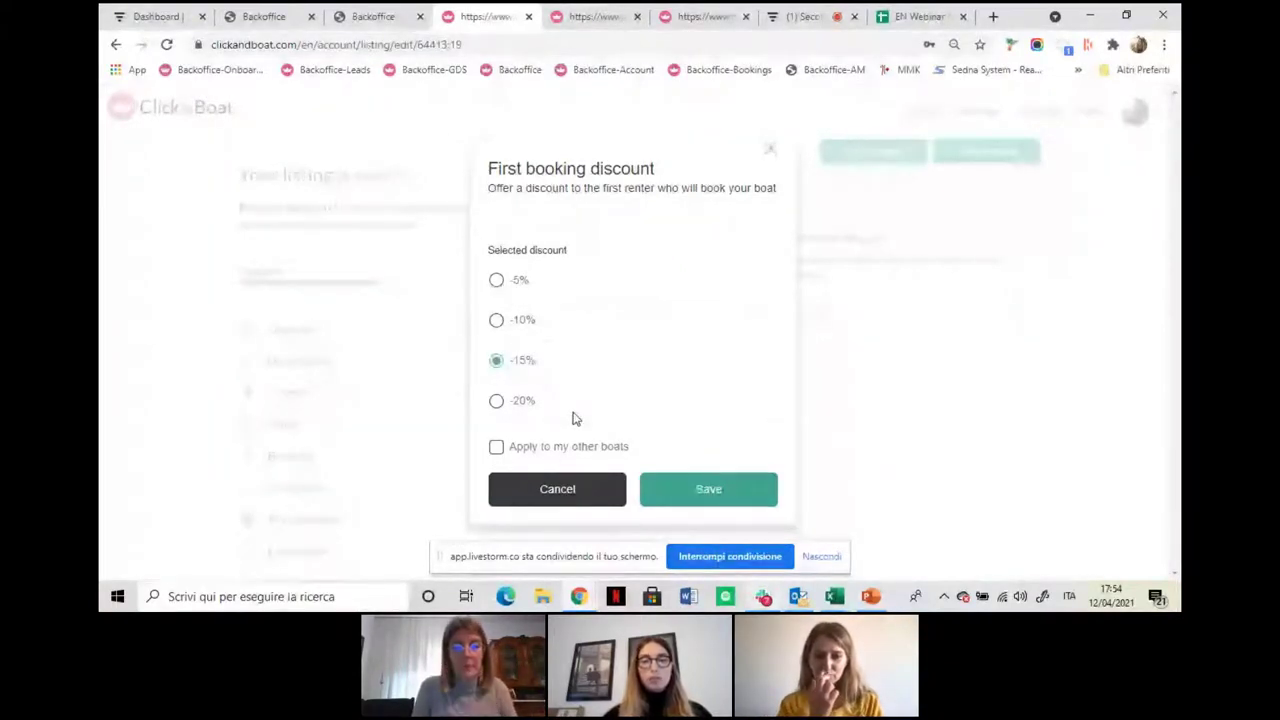
click(496, 448)
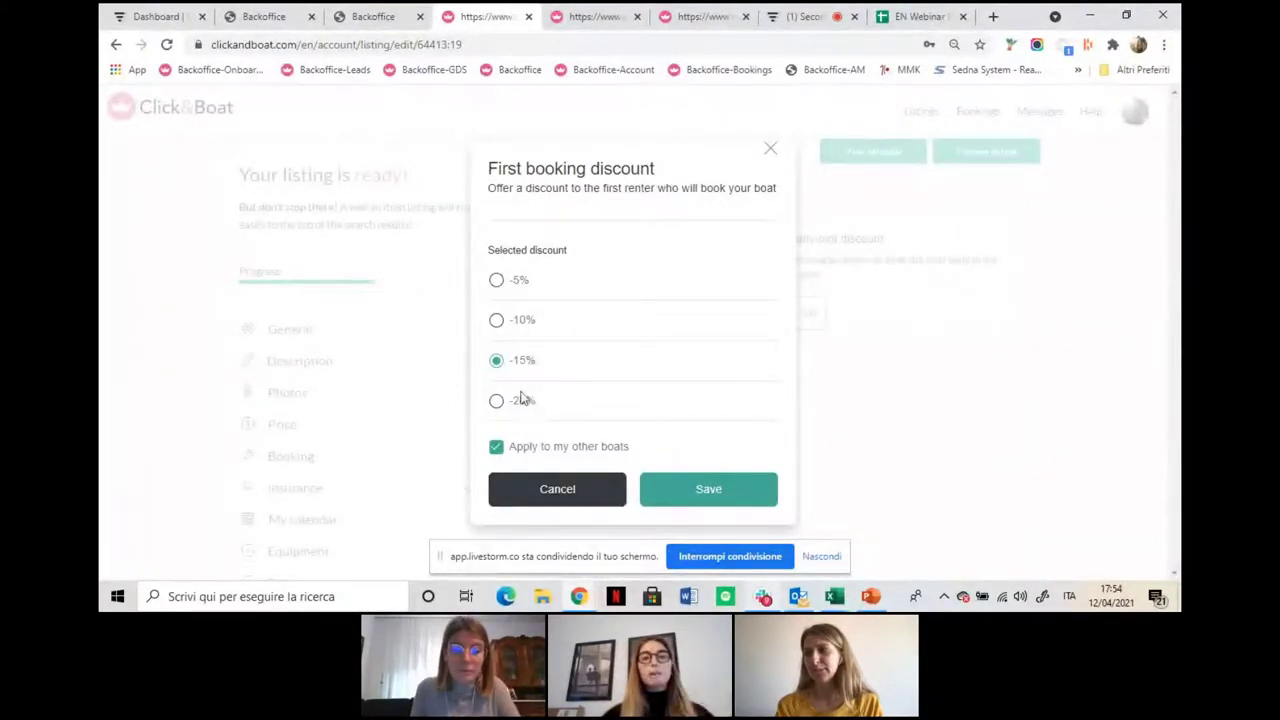
click(771, 153)
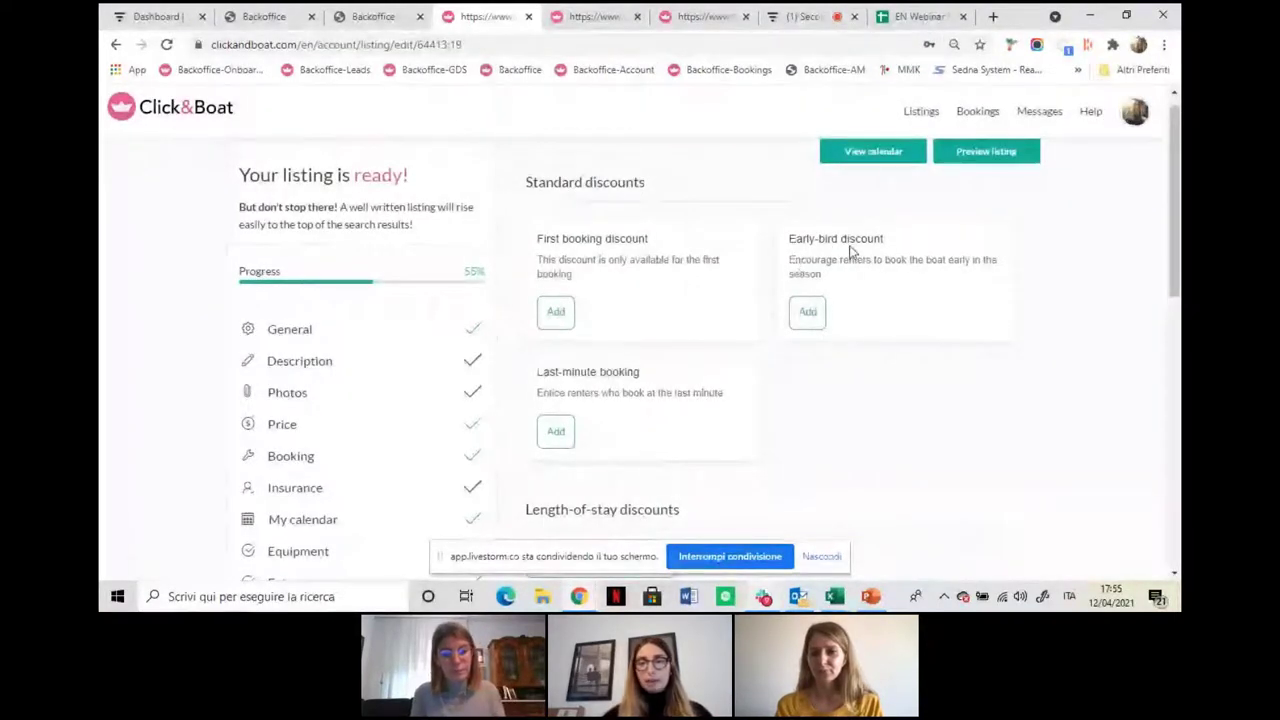
Fill in a 10% early-bird discount for 1 month in advance, 7 days or more, applied to the other boats, and close it without saving
click(812, 314)
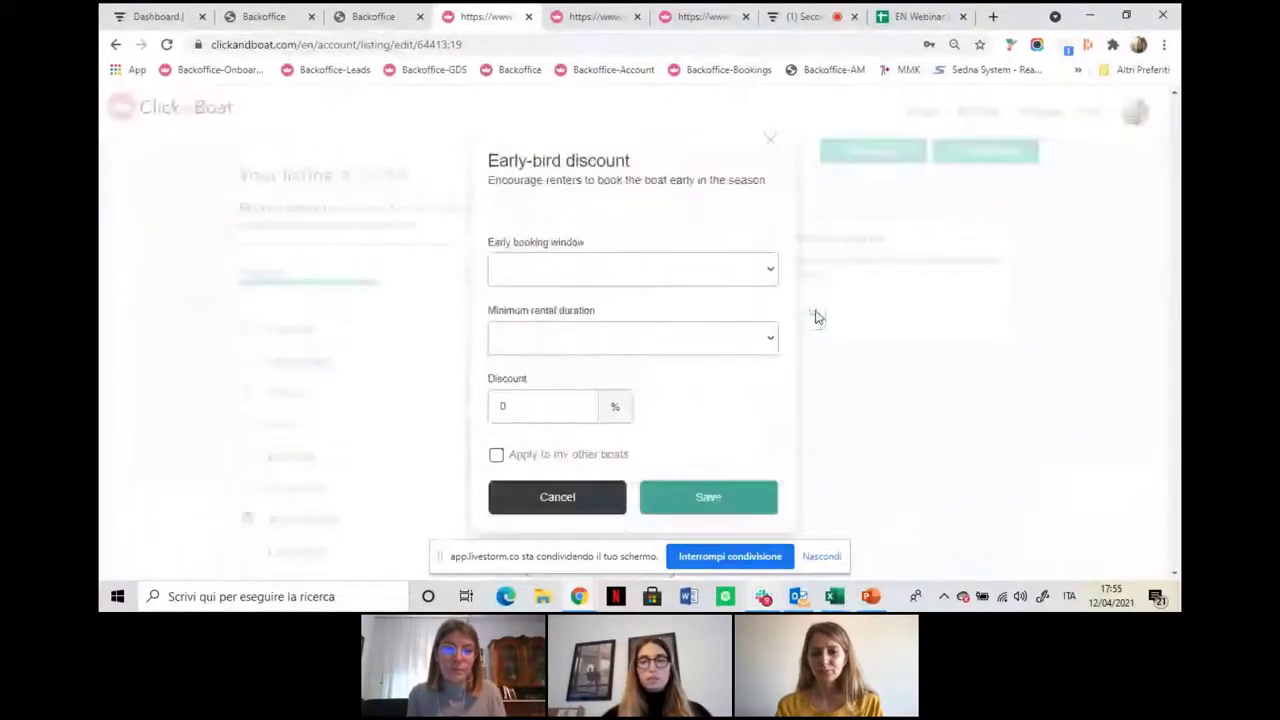
click(717, 267)
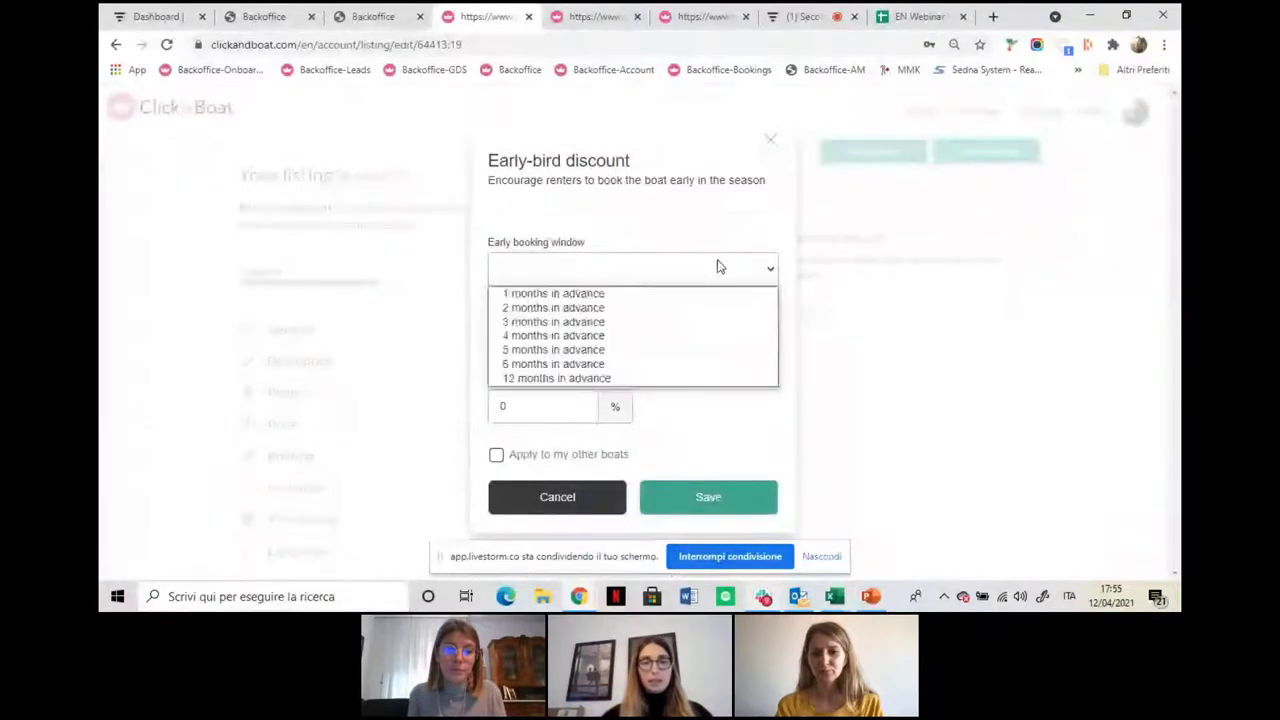
click(589, 294)
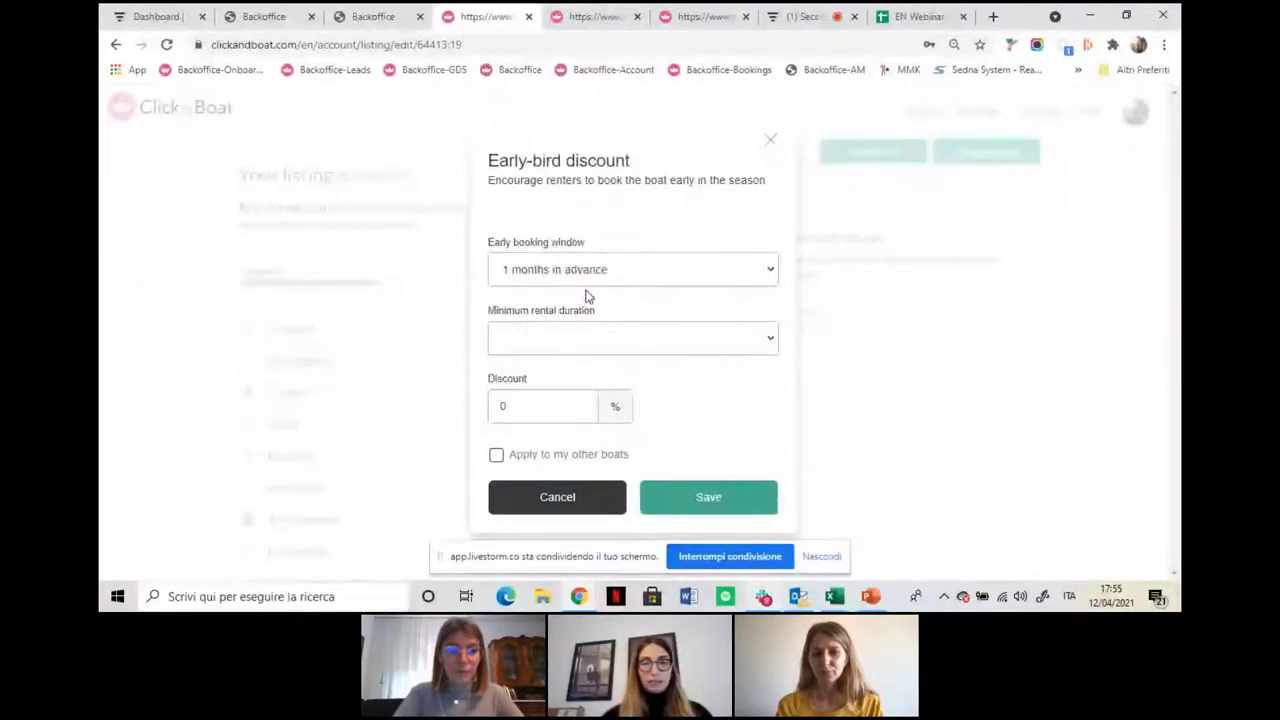
click(589, 338)
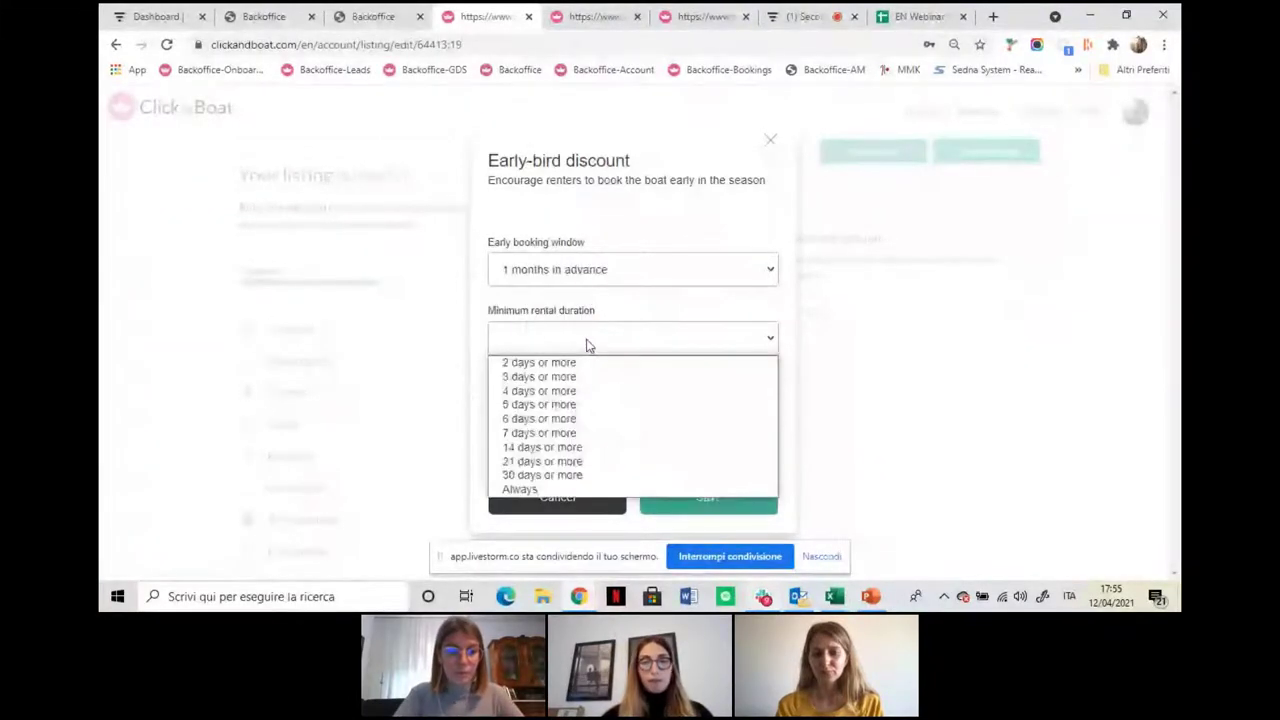
click(586, 433)
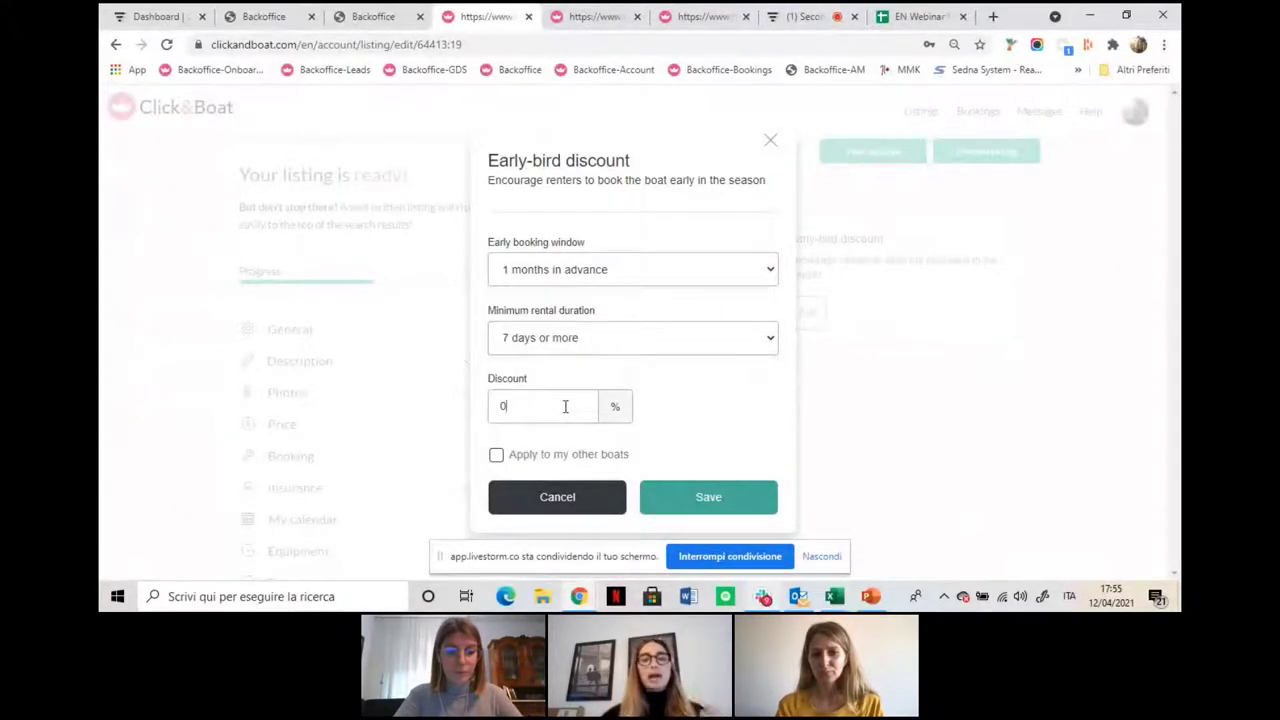
click(565, 406)
text(10)
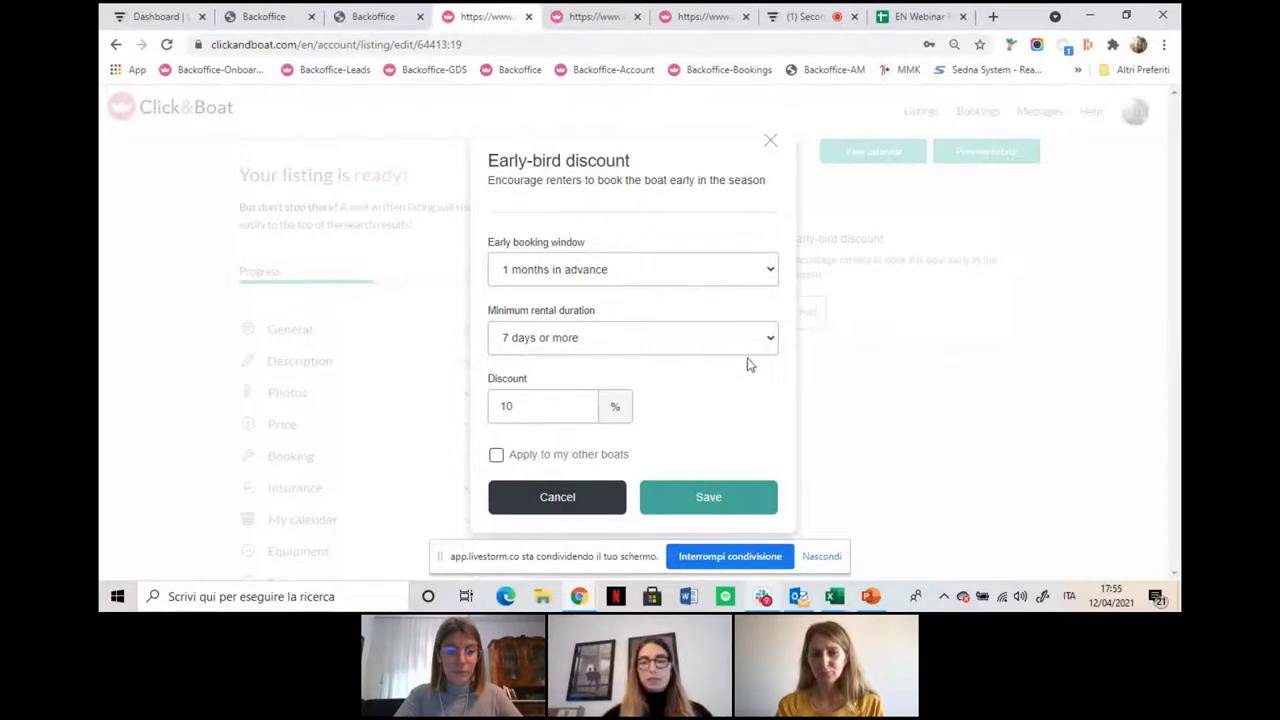
click(497, 455)
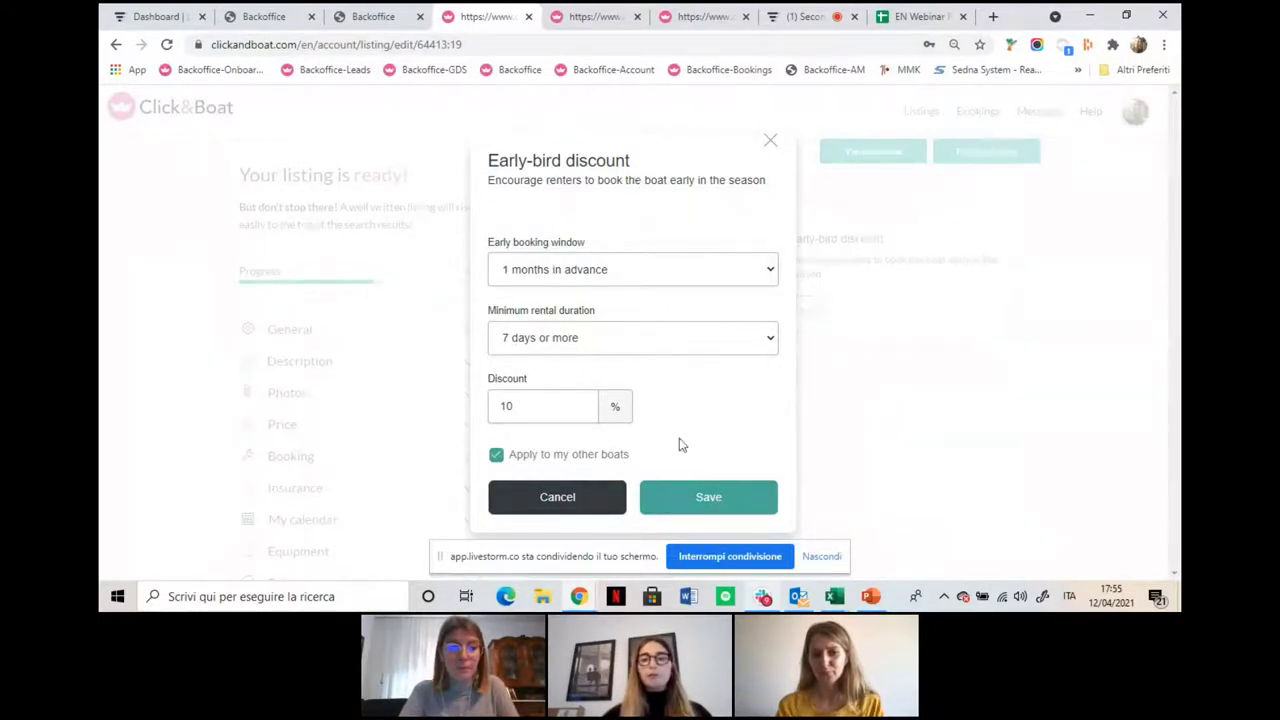
click(771, 141)
Fill in a last-minute discount percentage for 1 day before booking and rentals of 3 days or more, and close the form without saving
scroll(713, 421, down, 1)
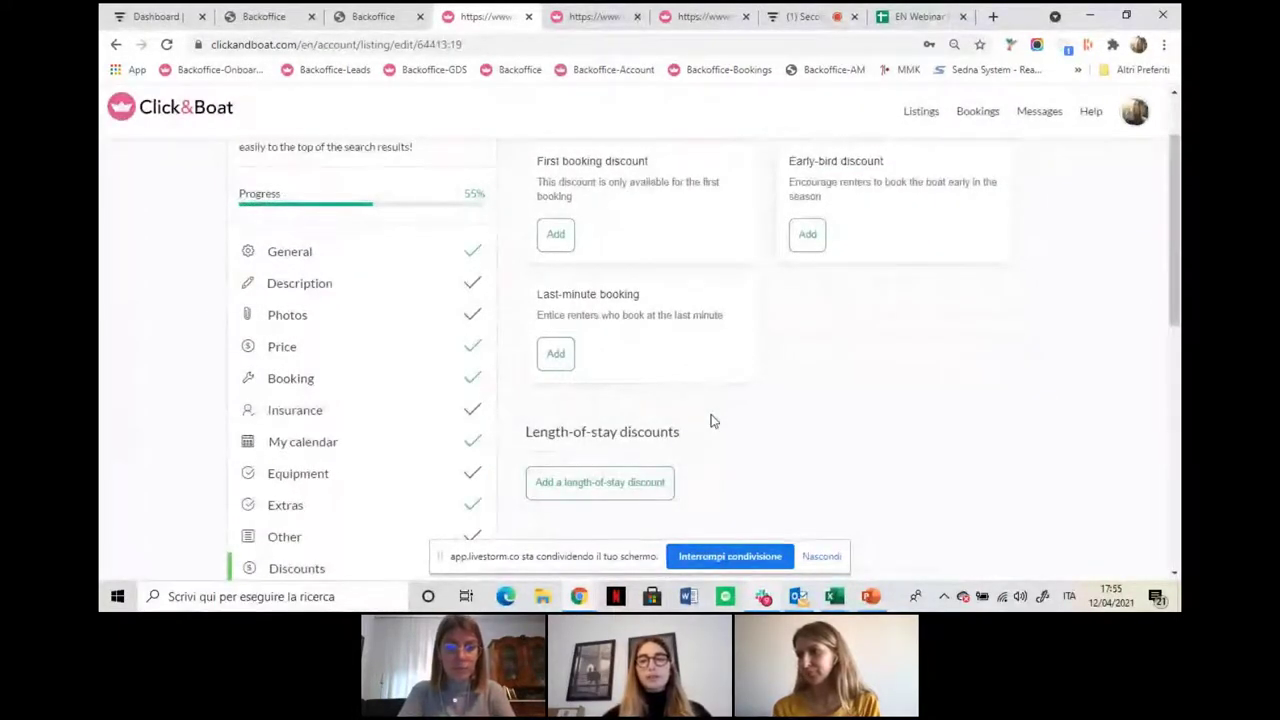
click(558, 350)
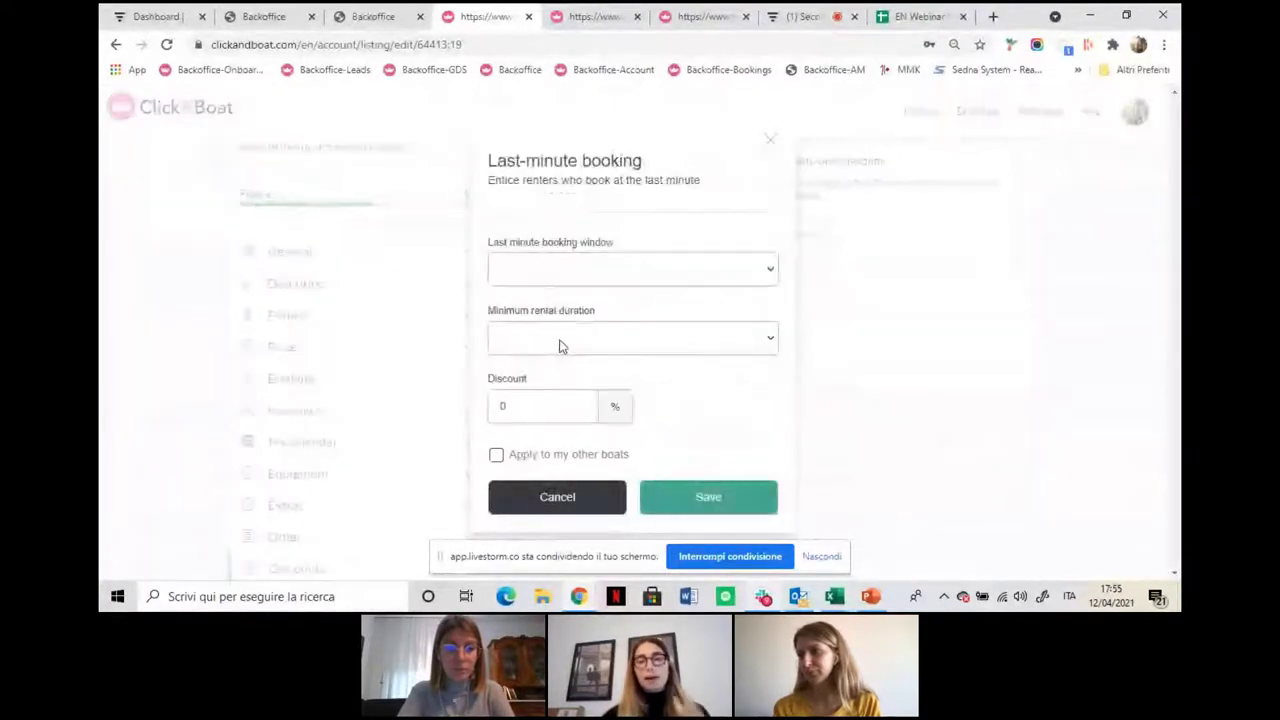
click(530, 279)
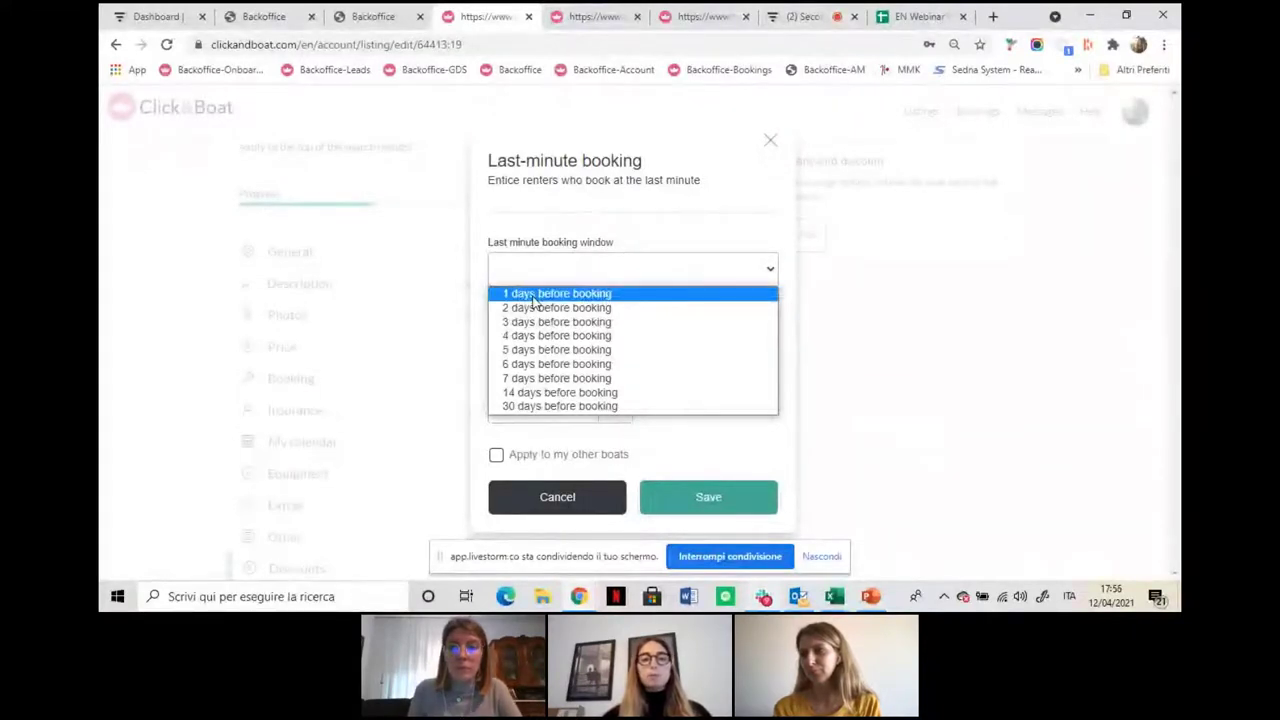
click(533, 300)
click(551, 345)
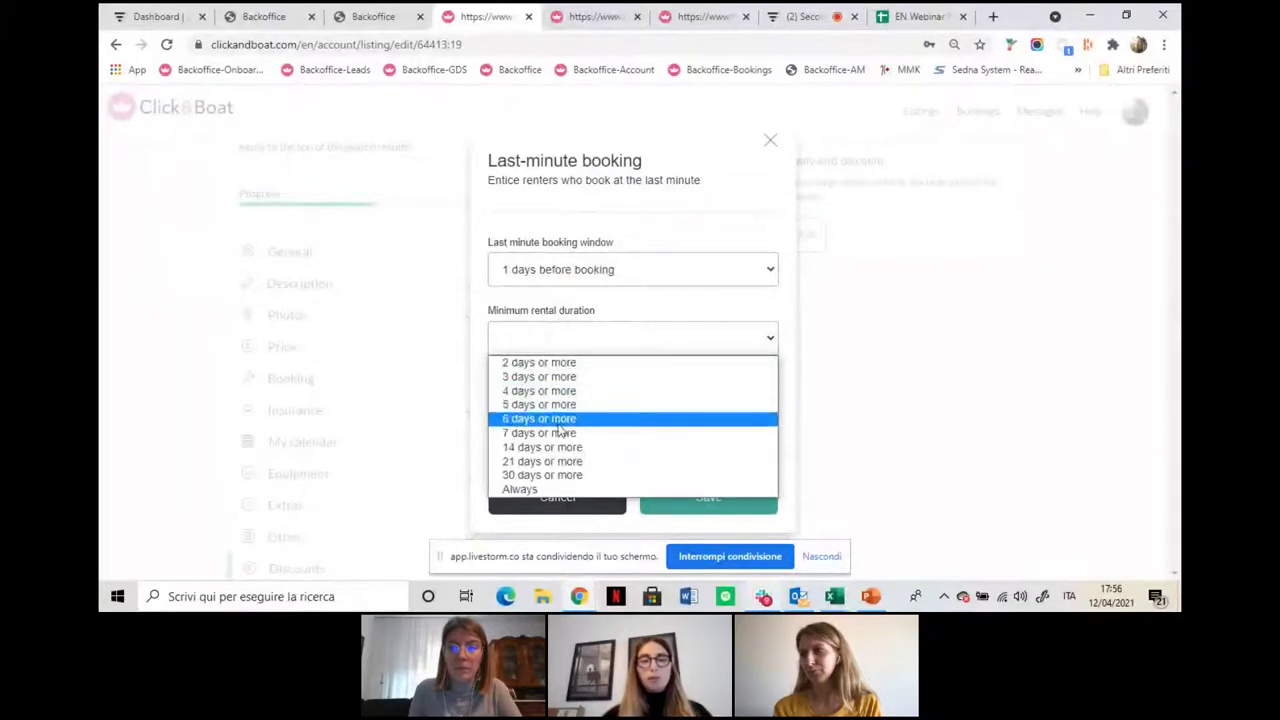
click(540, 376)
click(523, 410)
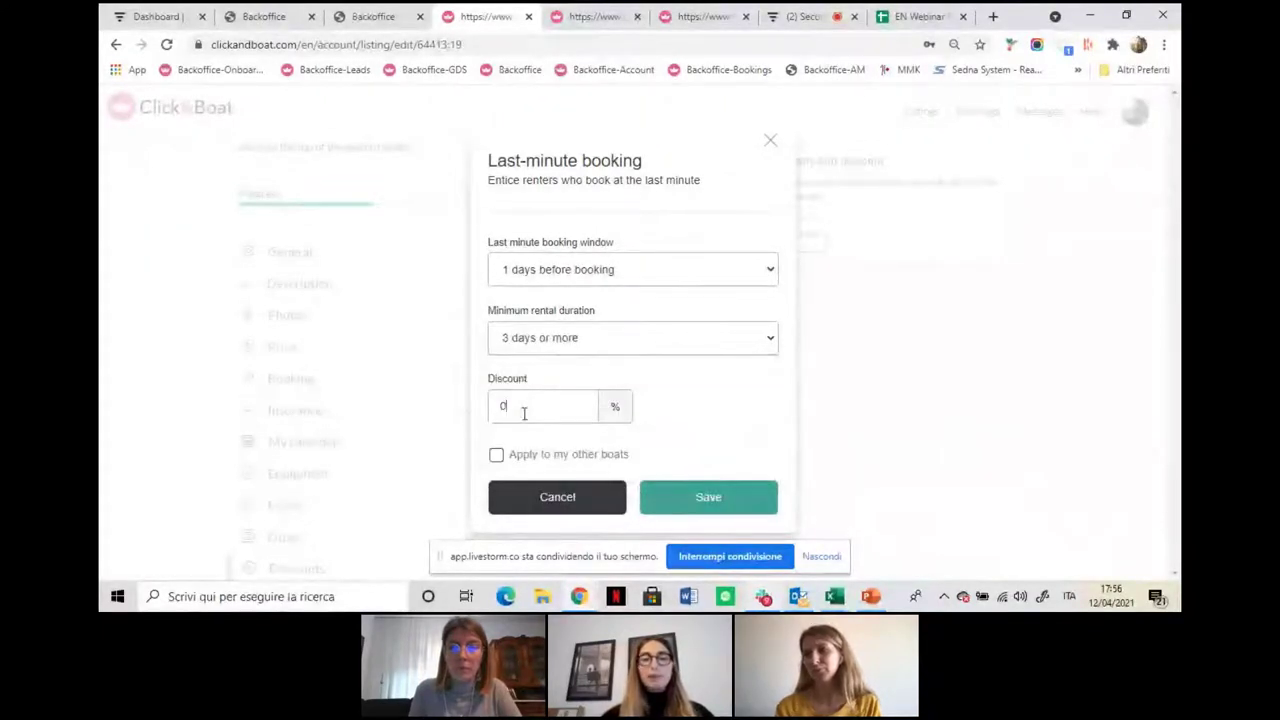
key(BackSpace)
text(10)
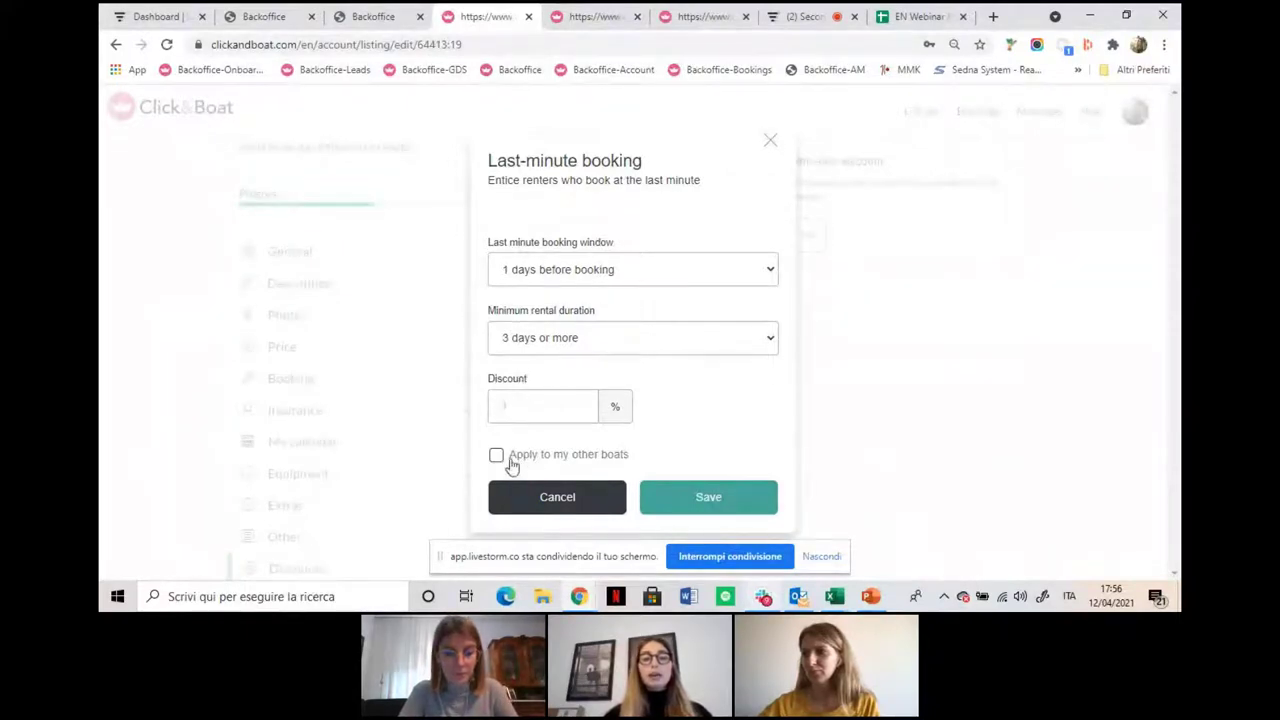
click(776, 145)
Fill in a 10% length-of-stay discount for 5 days or more, and close the form without saving
scroll(800, 366, down, 3)
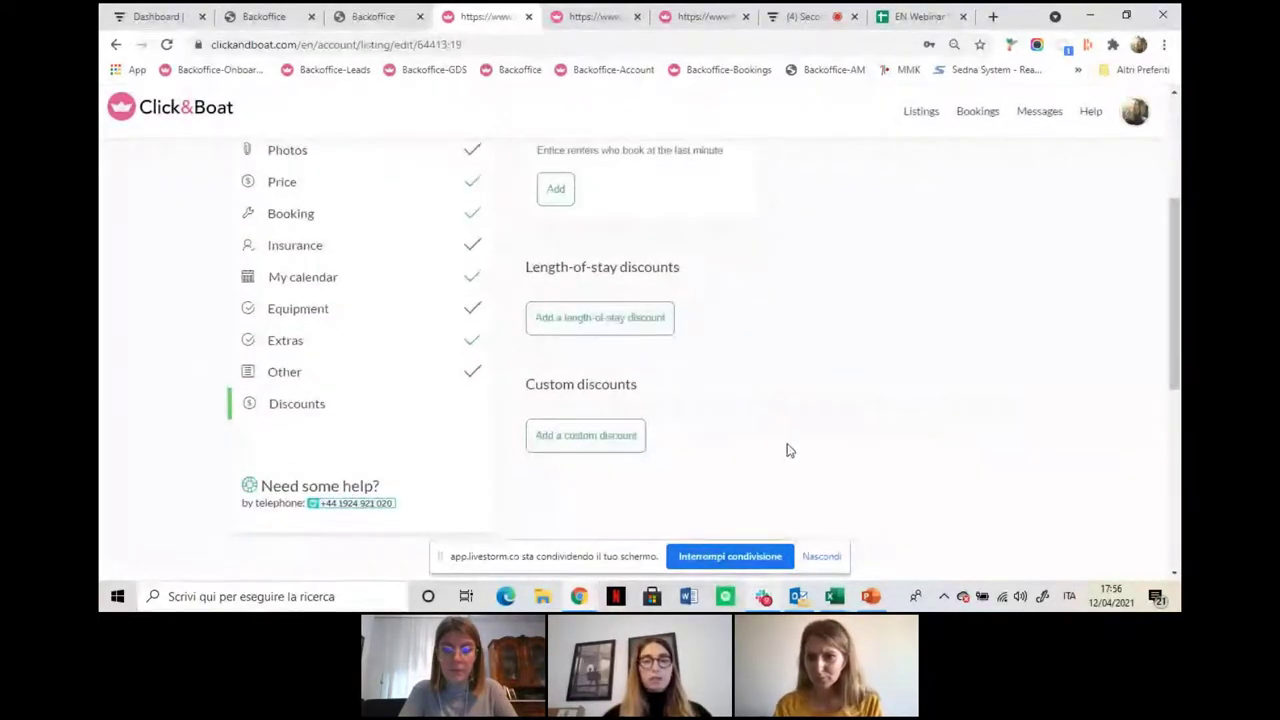
click(634, 319)
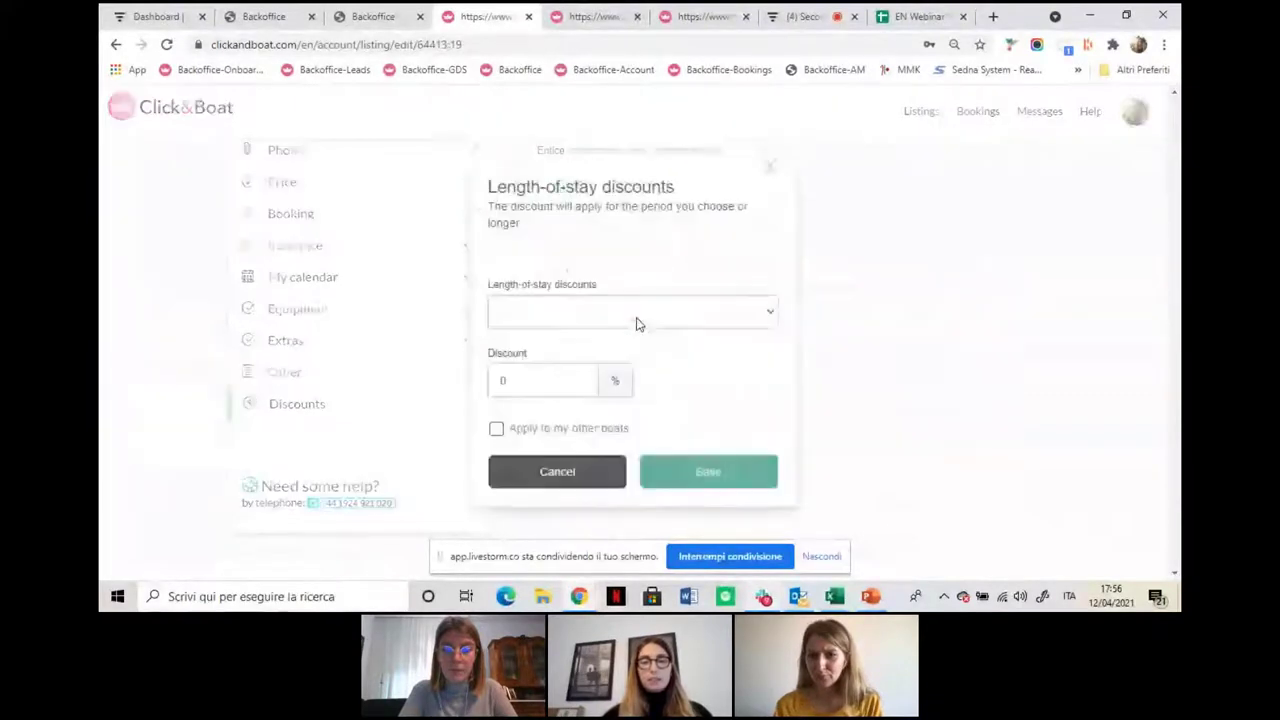
click(650, 318)
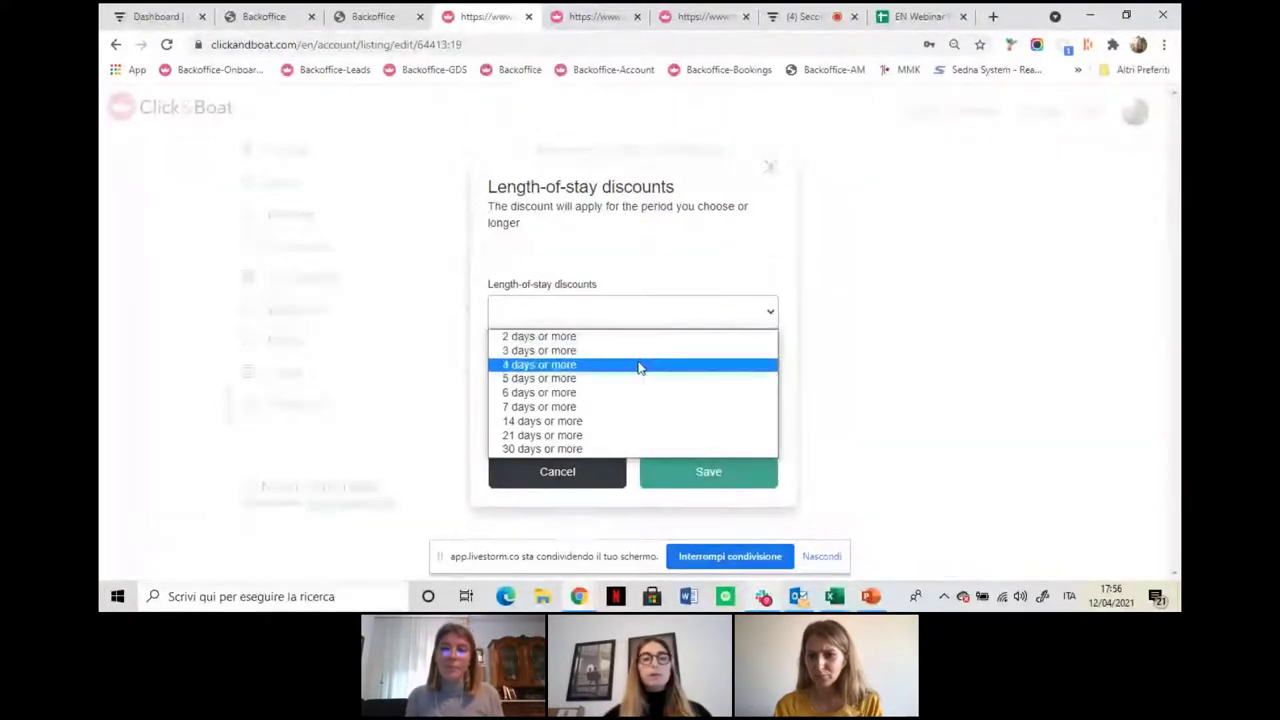
click(553, 382)
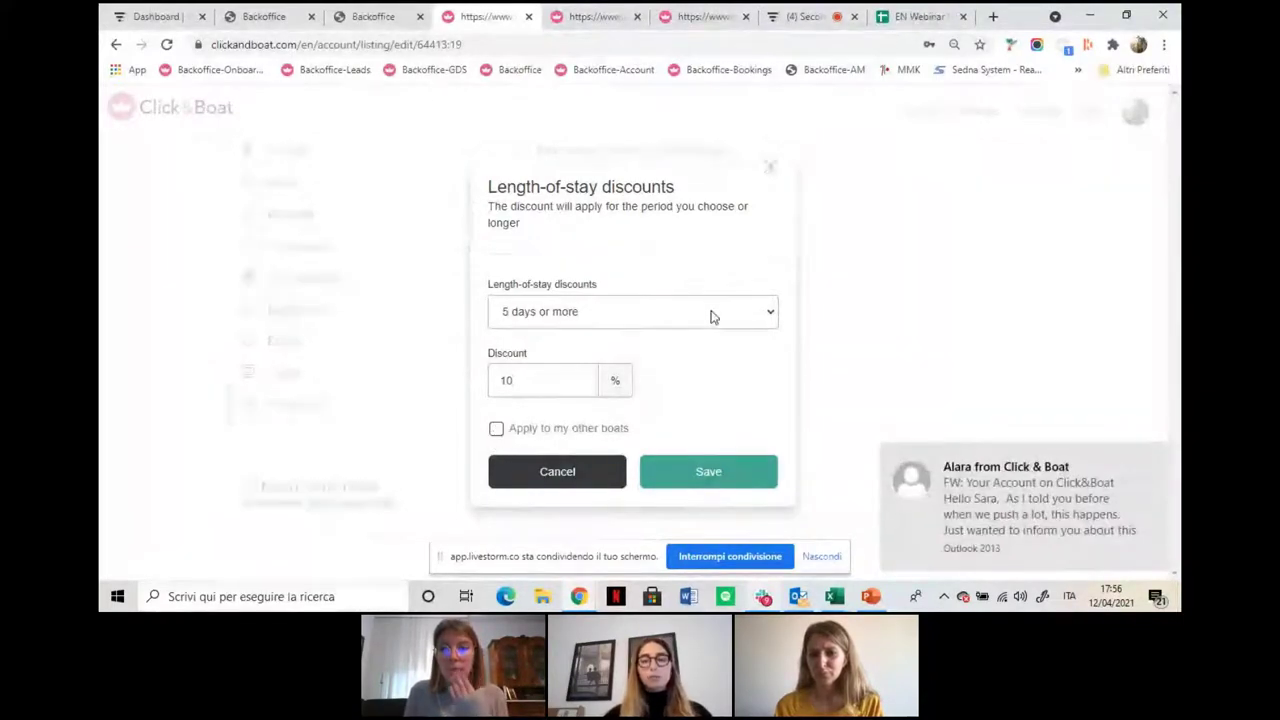
click(769, 167)
Start a custom discount with booking dates from 12/04/2021 to 30/04/2021
scroll(829, 369, down, 1)
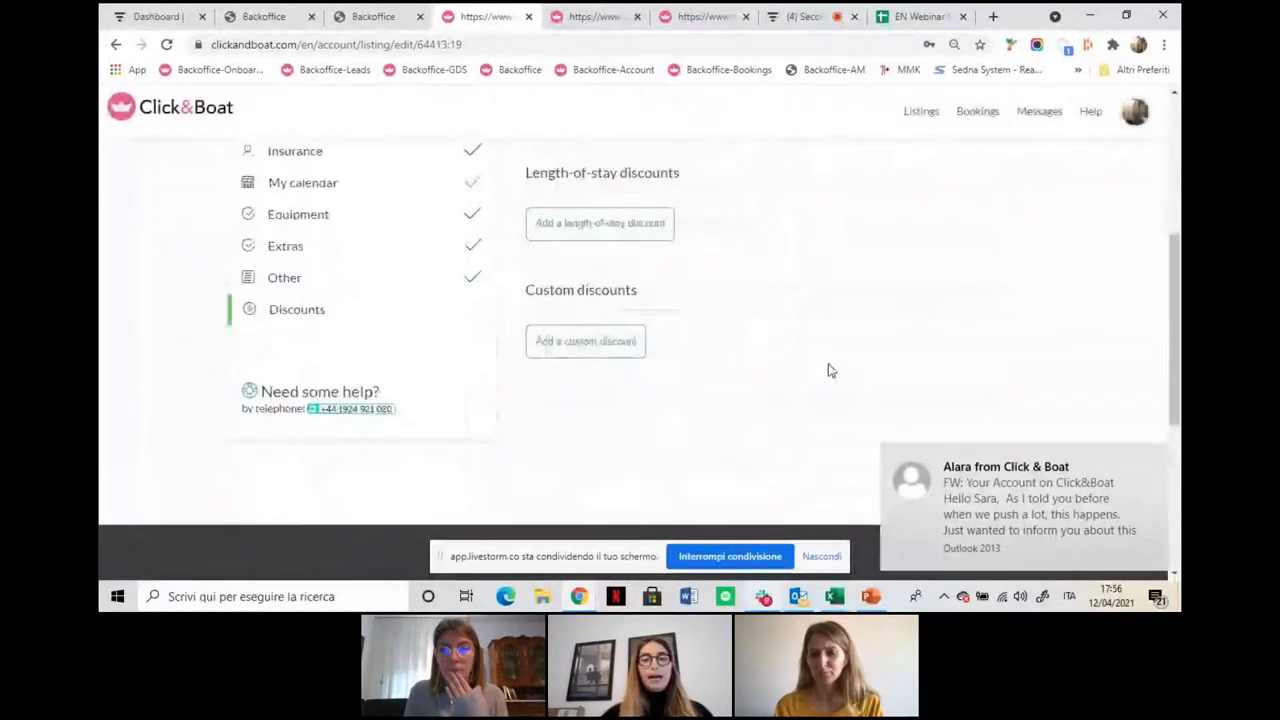
click(586, 341)
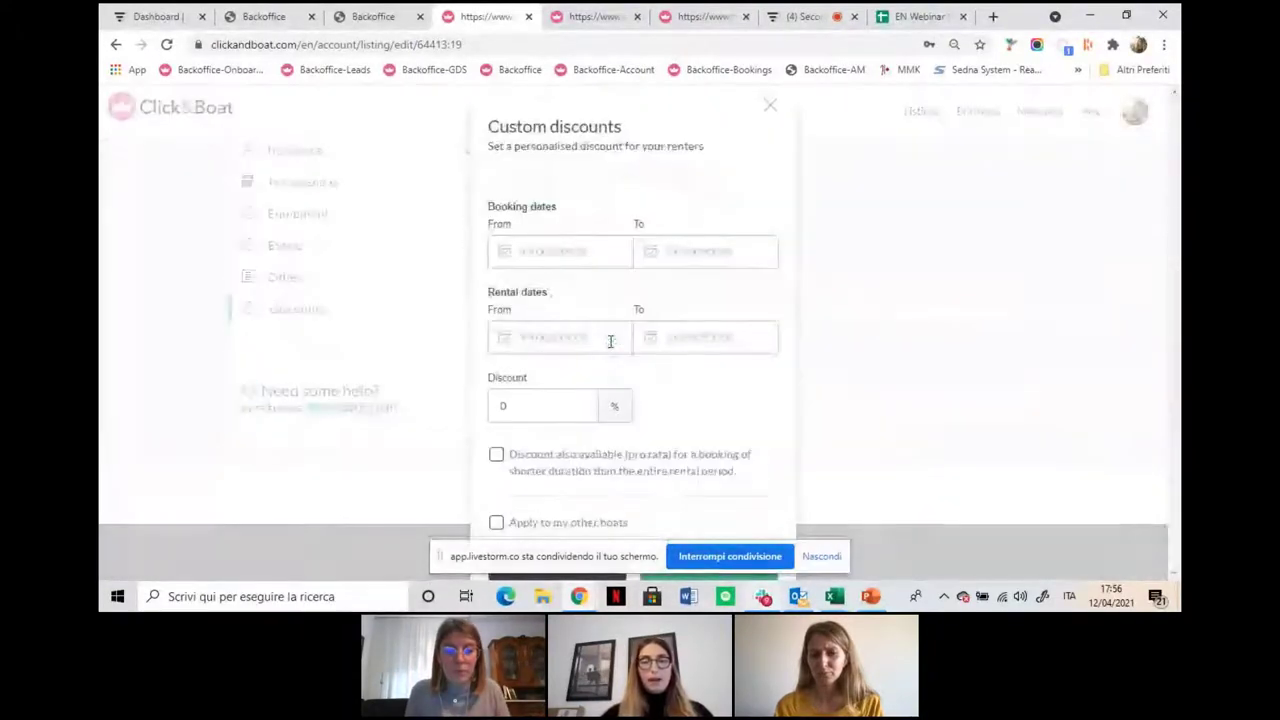
click(536, 250)
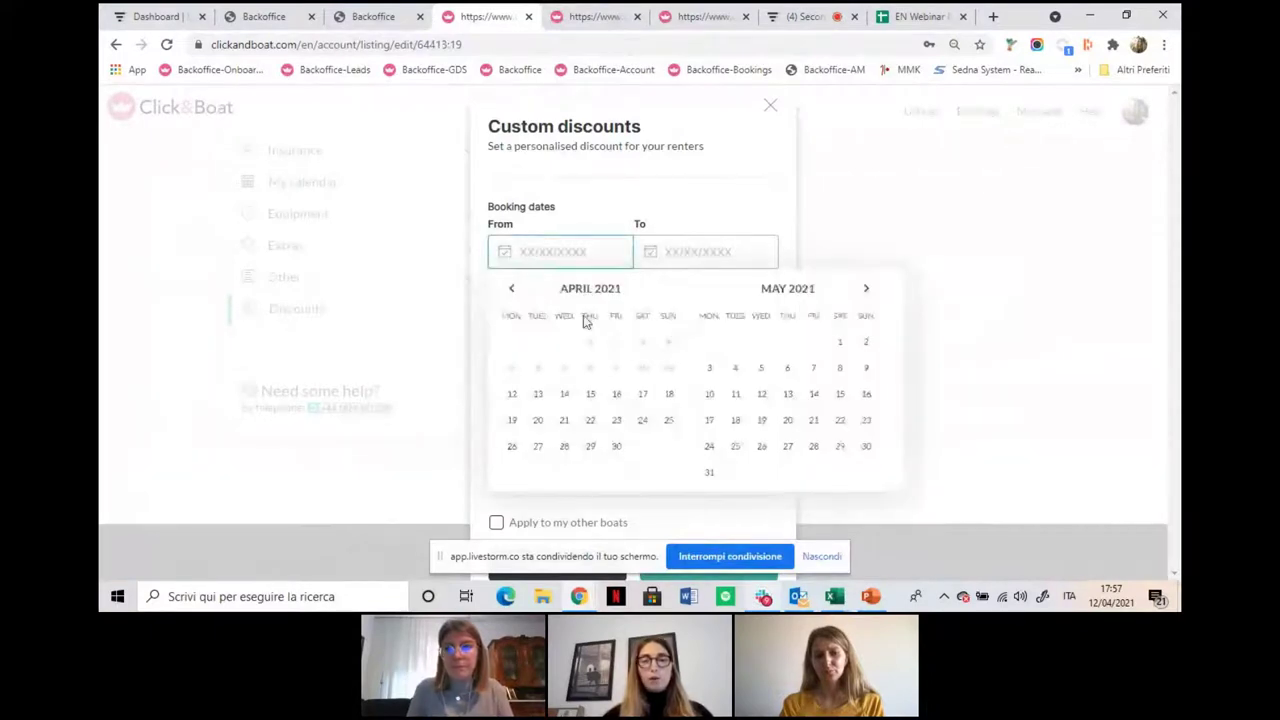
click(511, 394)
click(616, 446)
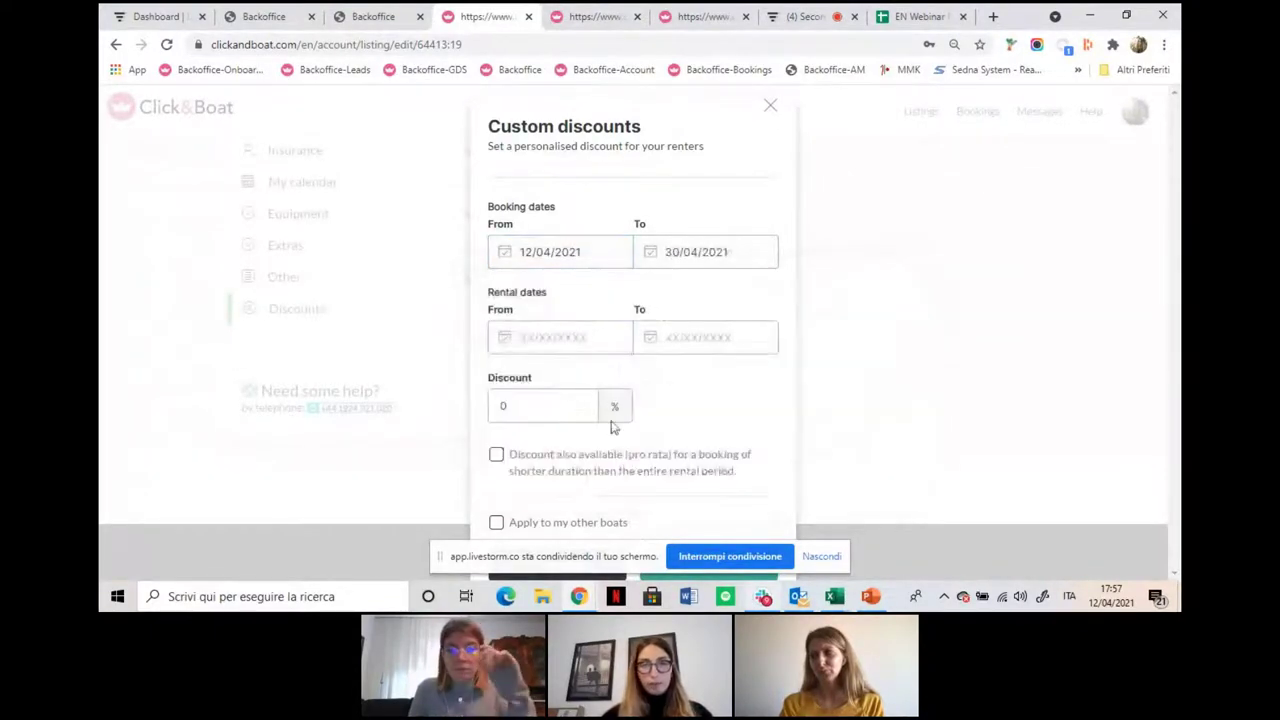
Set the custom discount's rental dates from 01/06/2021 to 30/06/2021 and its discount to 13%
click(547, 340)
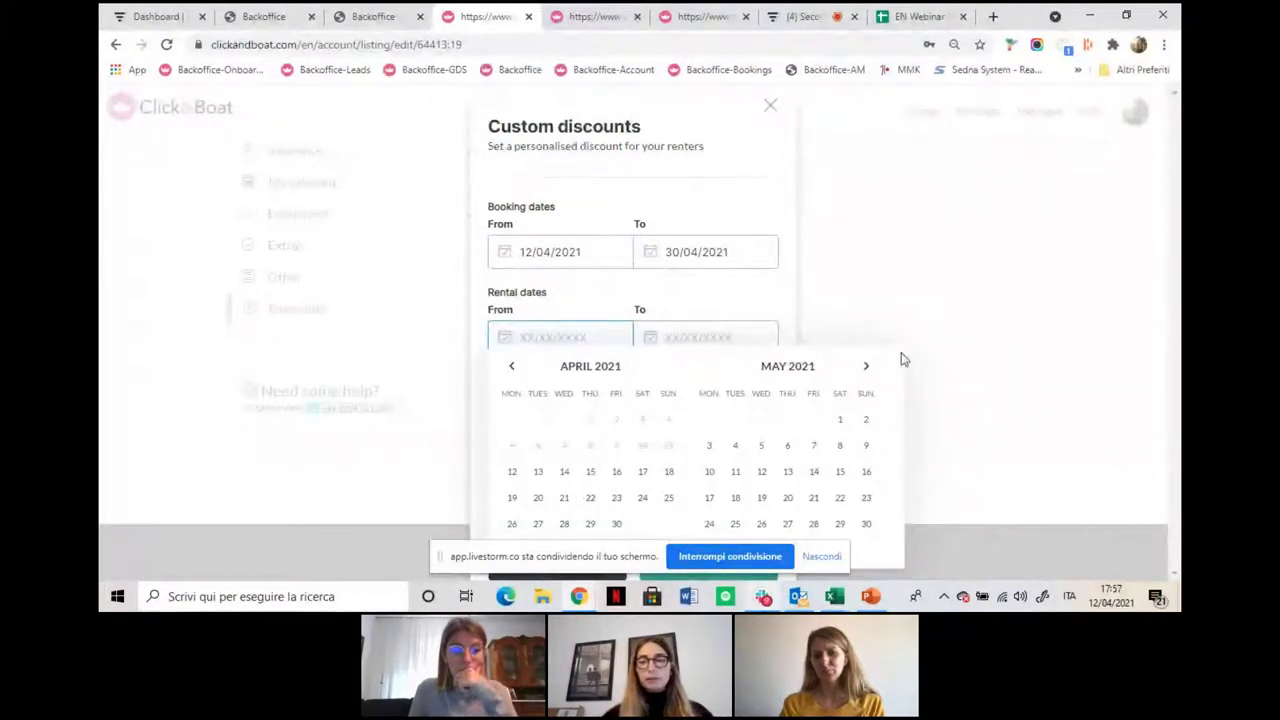
click(869, 366)
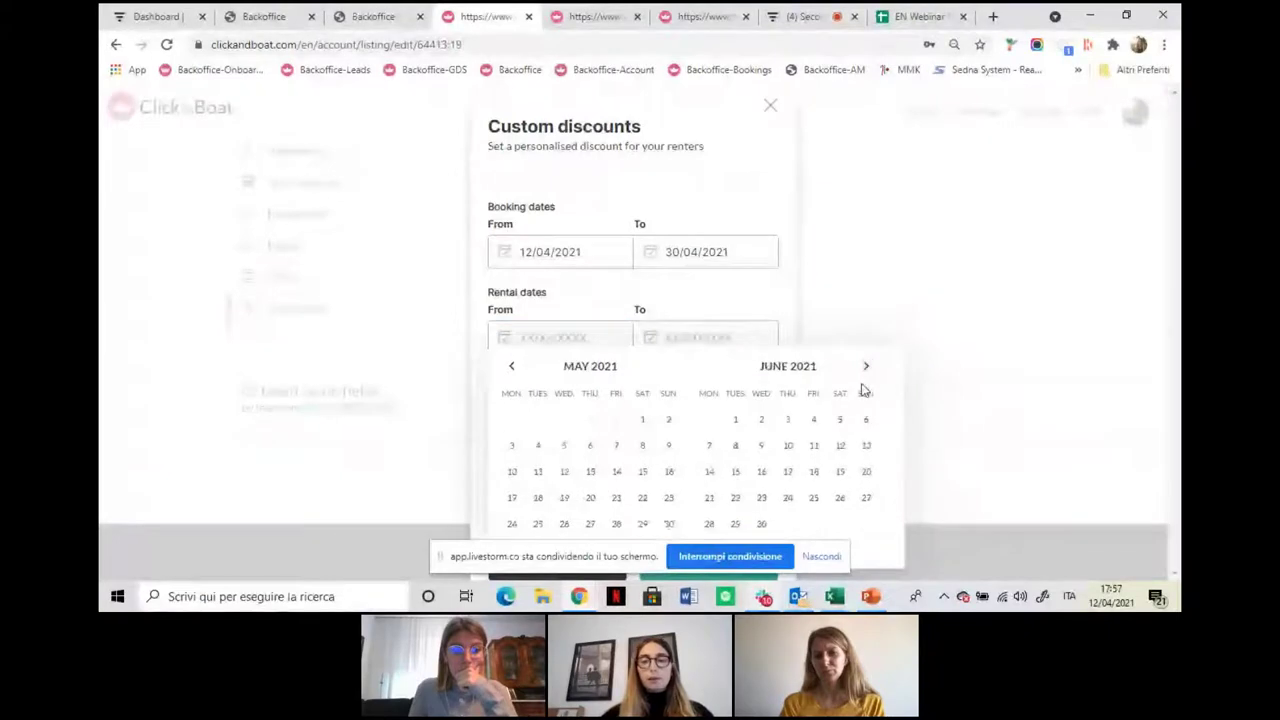
click(735, 419)
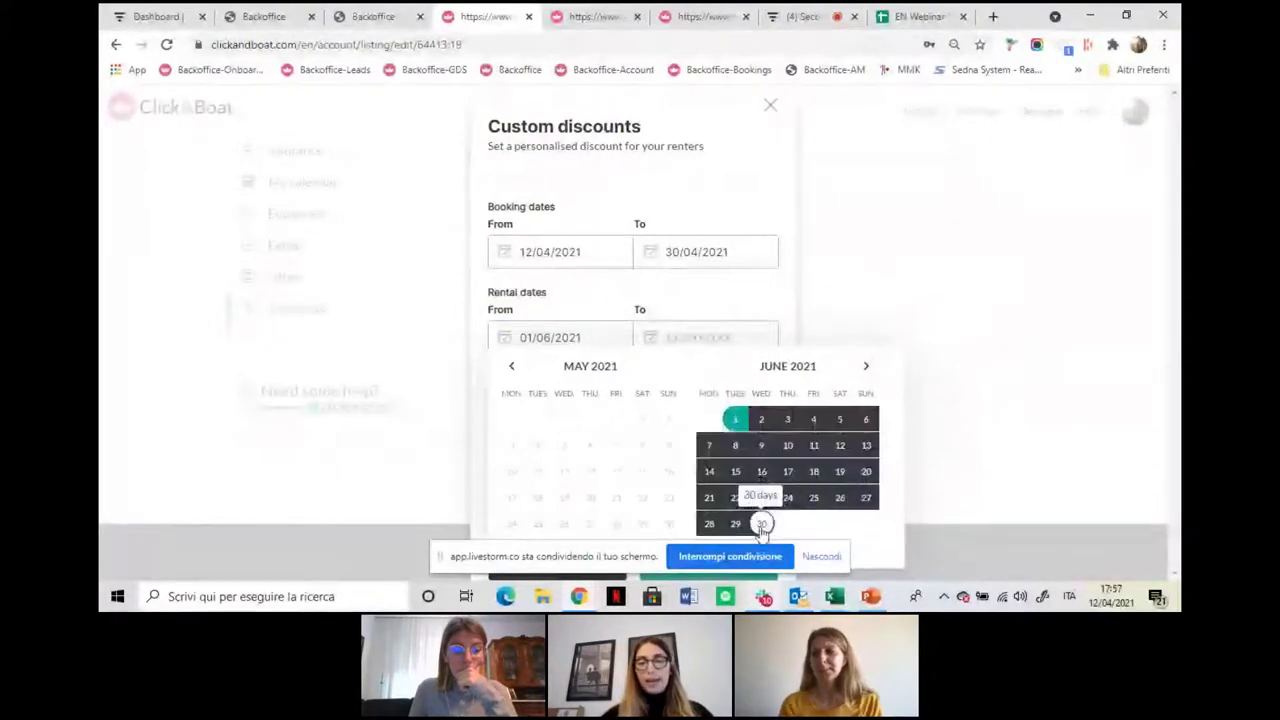
click(762, 523)
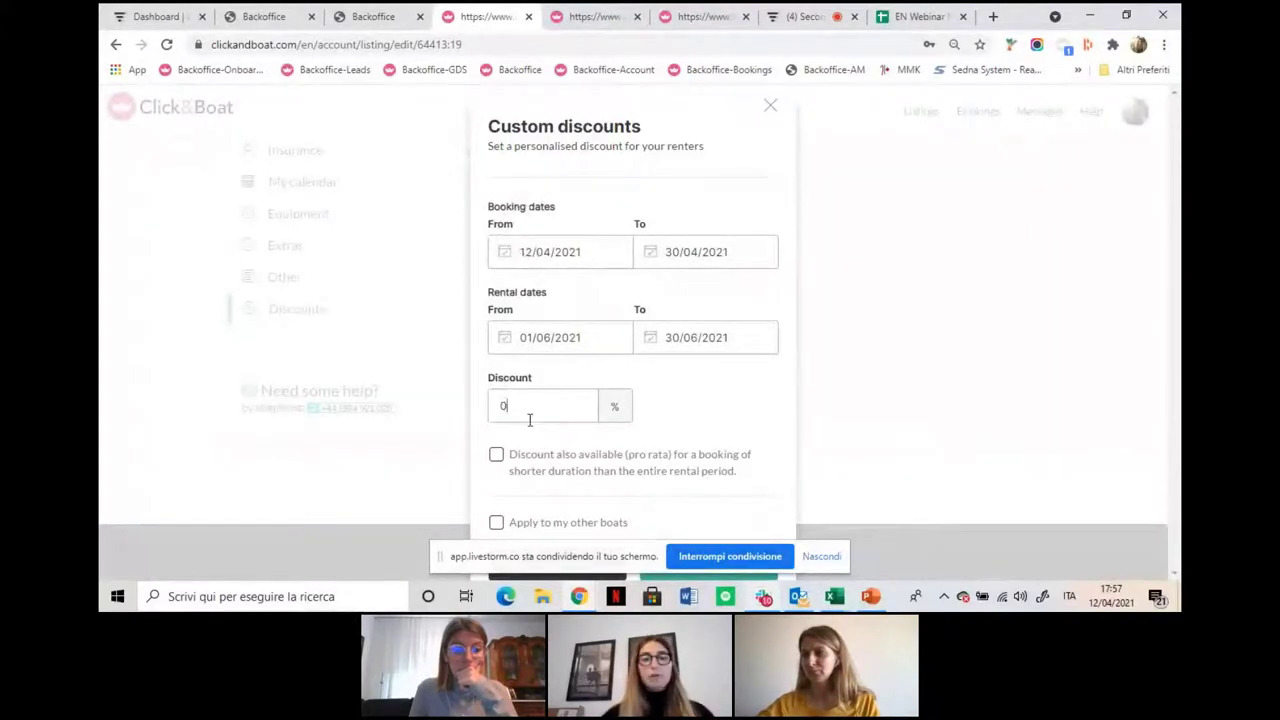
key(BackSpace)
text(13)
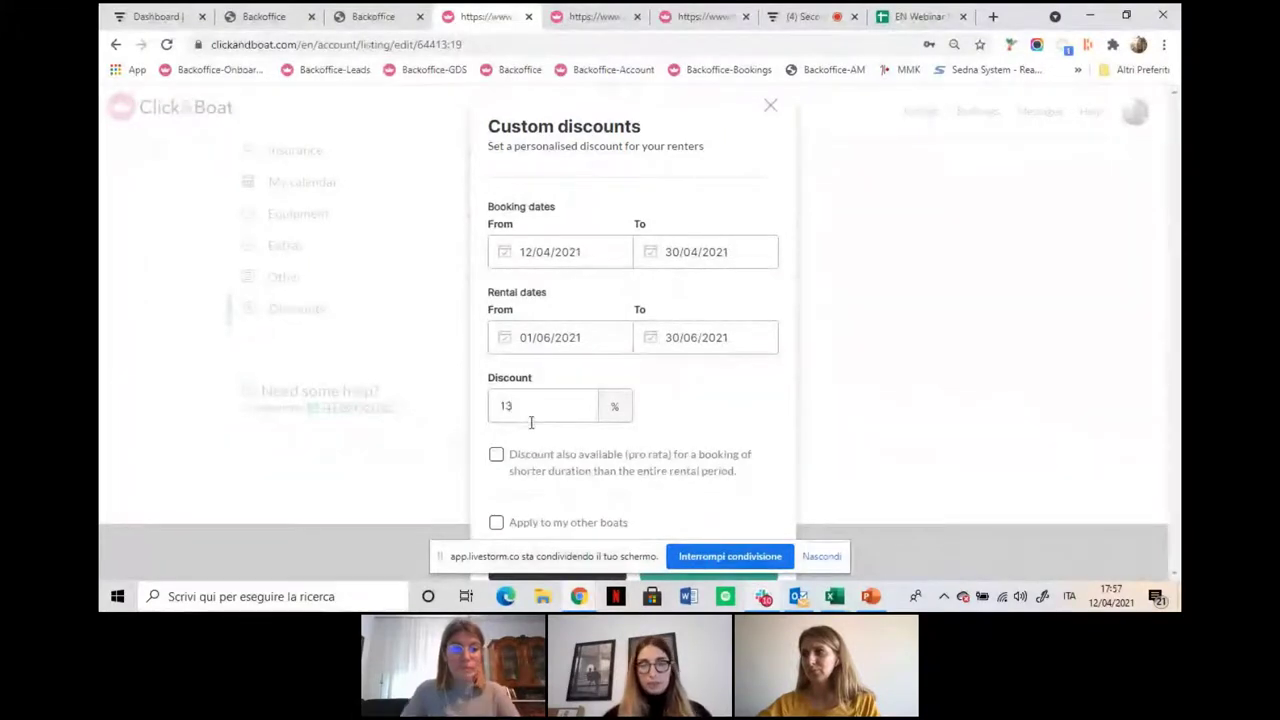
scroll(675, 470, down, 1)
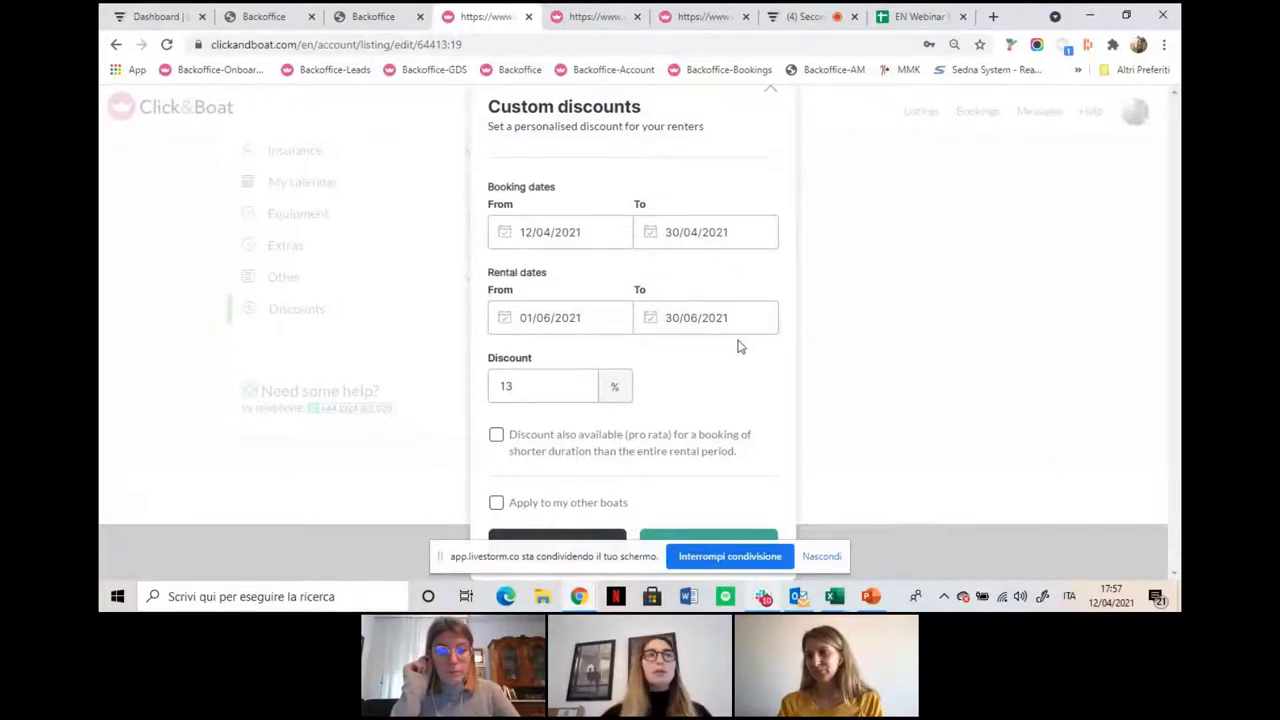
Extend the custom discount to the owner's other boats, and close the form without saving
click(497, 502)
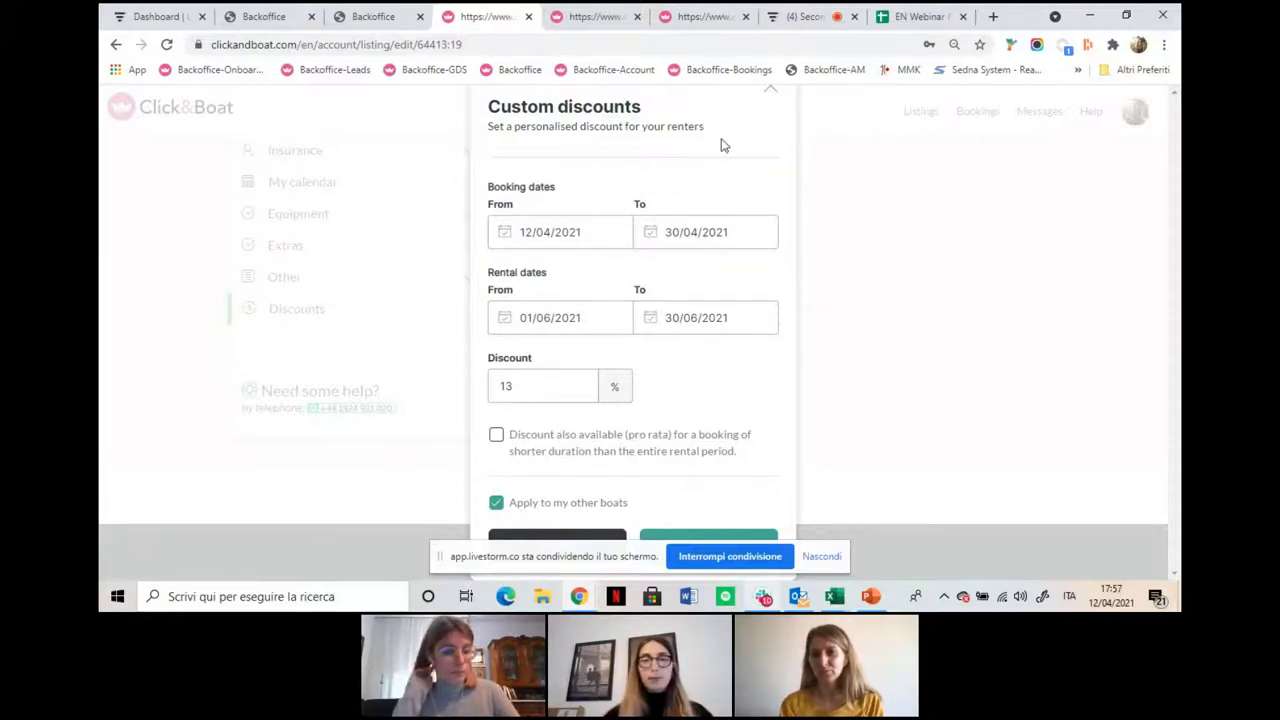
click(889, 269)
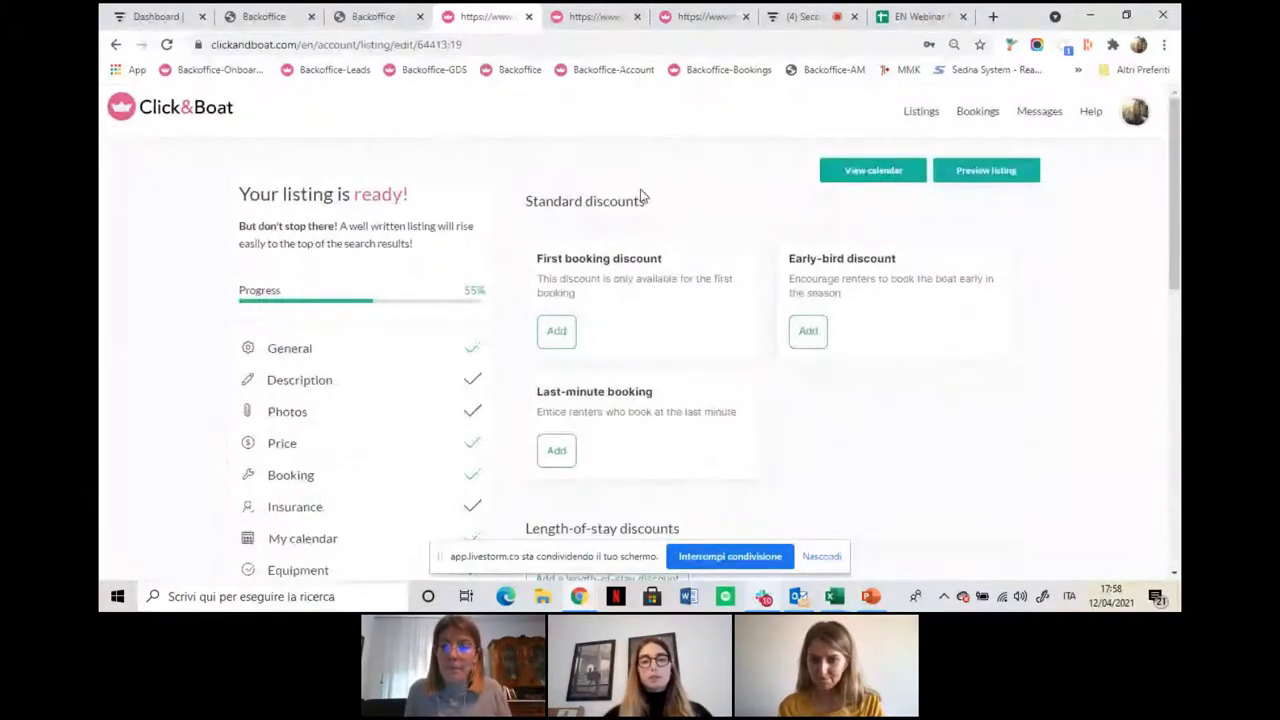
Review the standard, length-of-stay and custom discount sections of the listing, and stop sharing the screen
scroll(586, 369, down, 3)
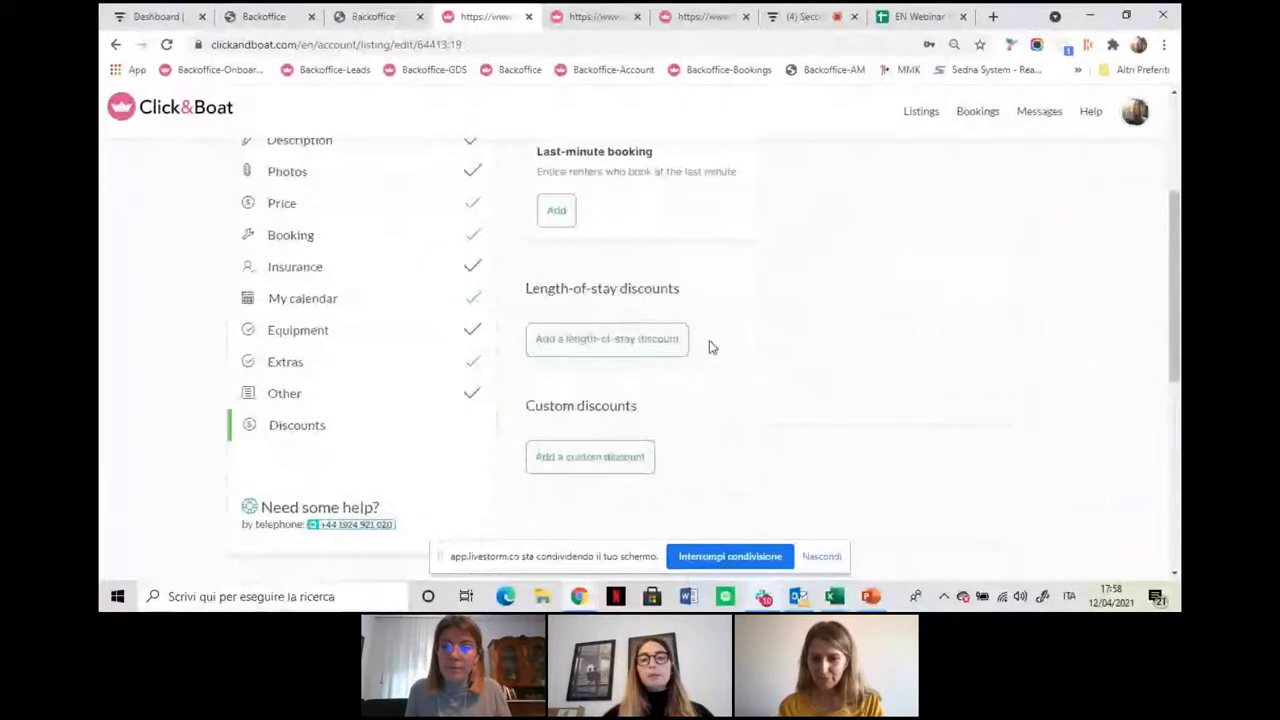
scroll(590, 283, up, 1)
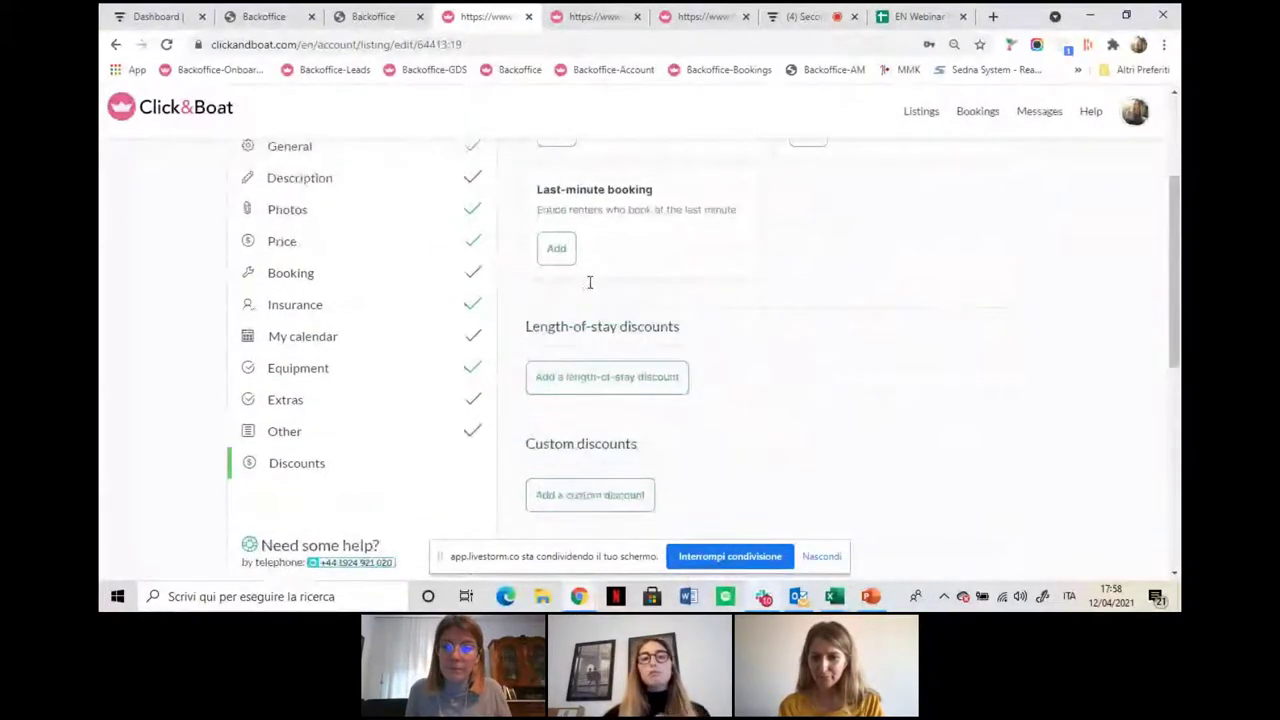
scroll(600, 300, up, 1)
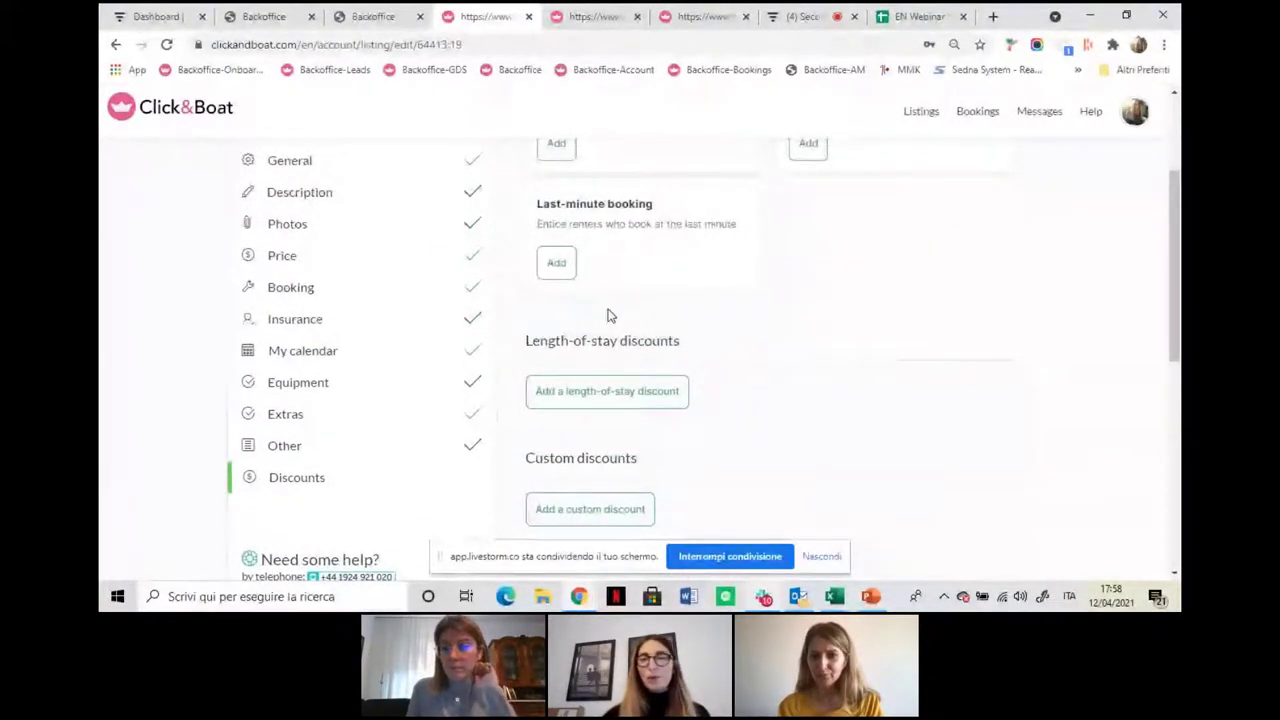
scroll(610, 316, up, 2)
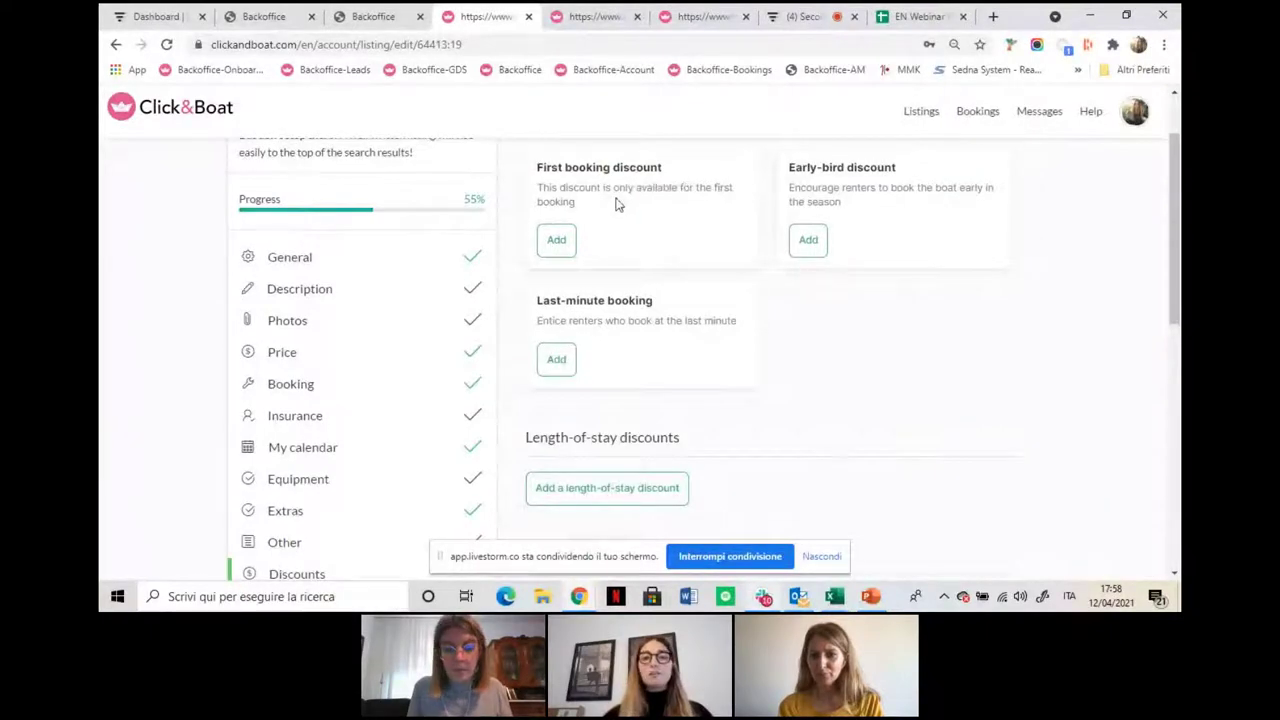
scroll(634, 290, down, 2)
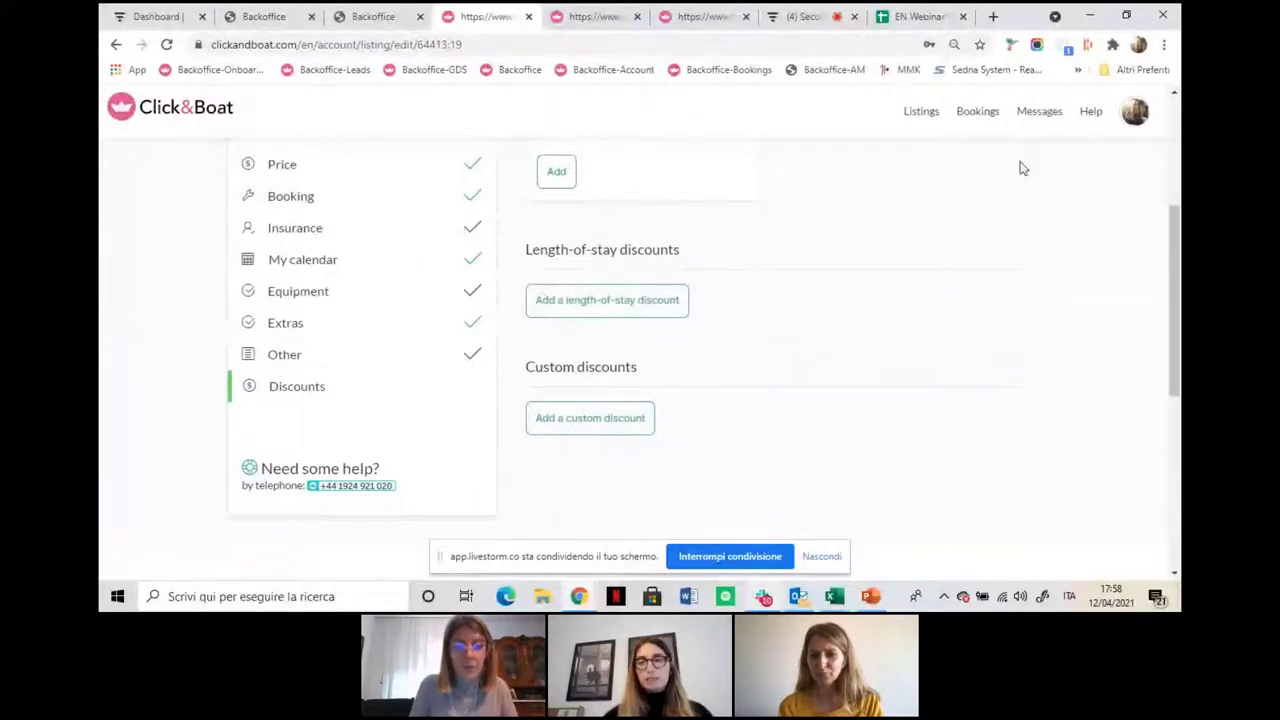
click(712, 557)
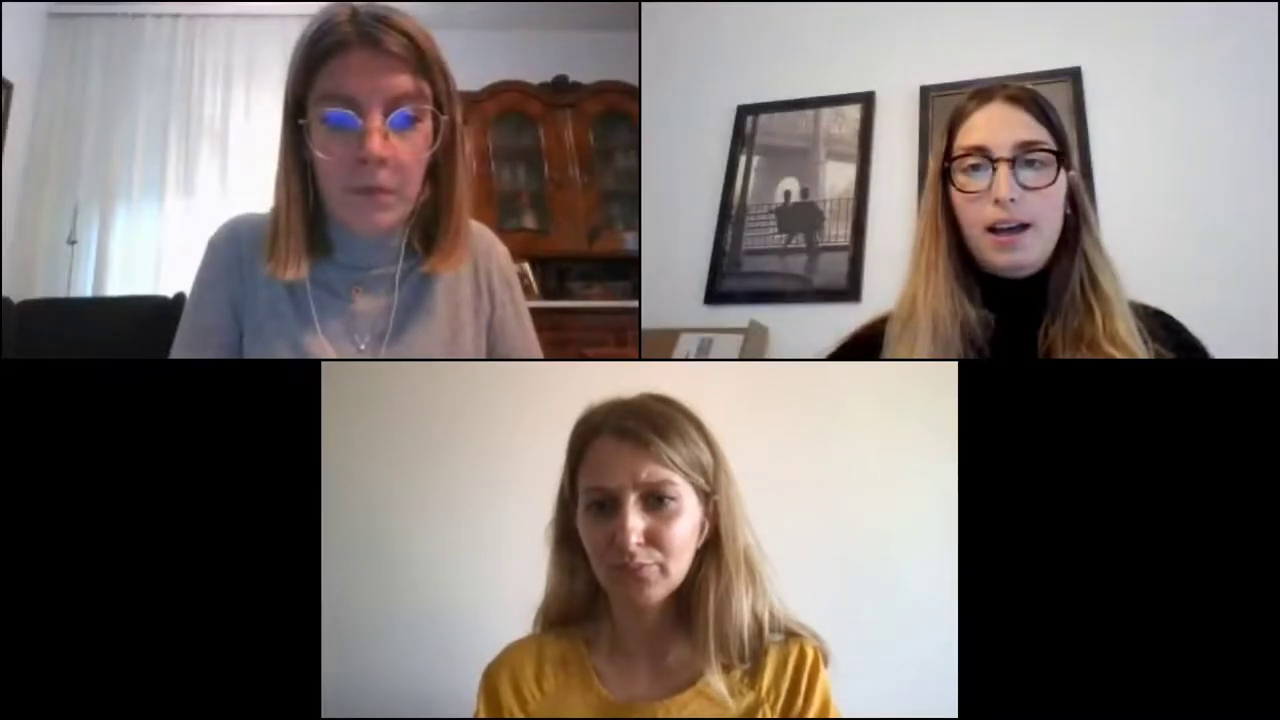